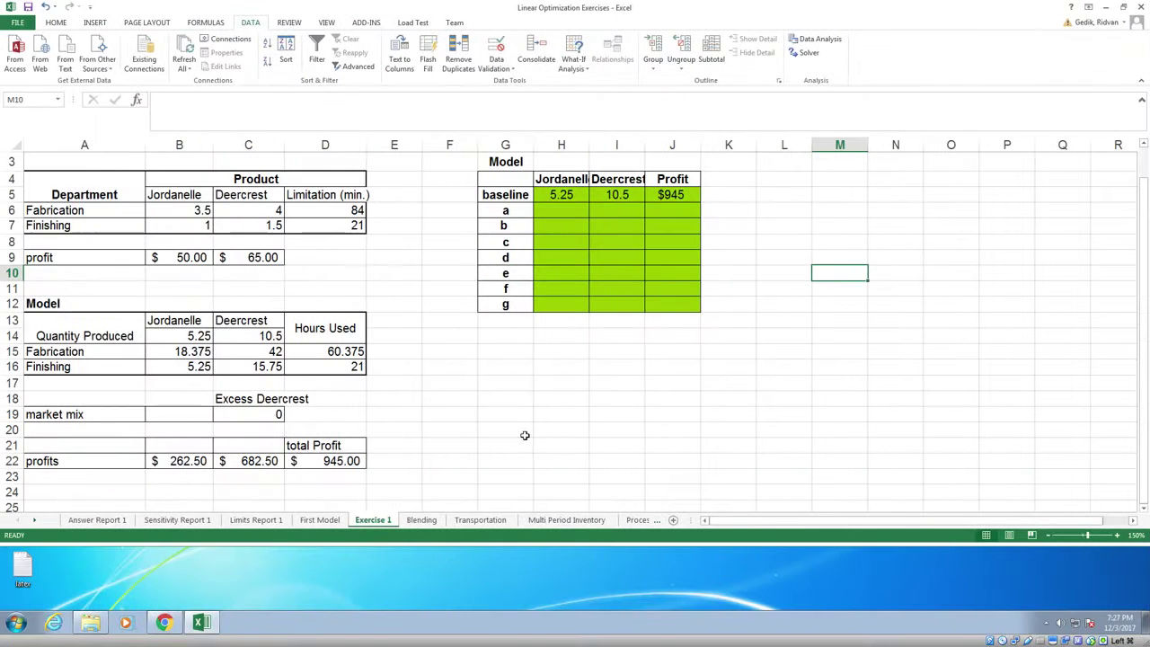
Examine Jordanelle's objective coefficient with its allowable increase and decrease in Sensitivity Report 1
left_click(519, 430)
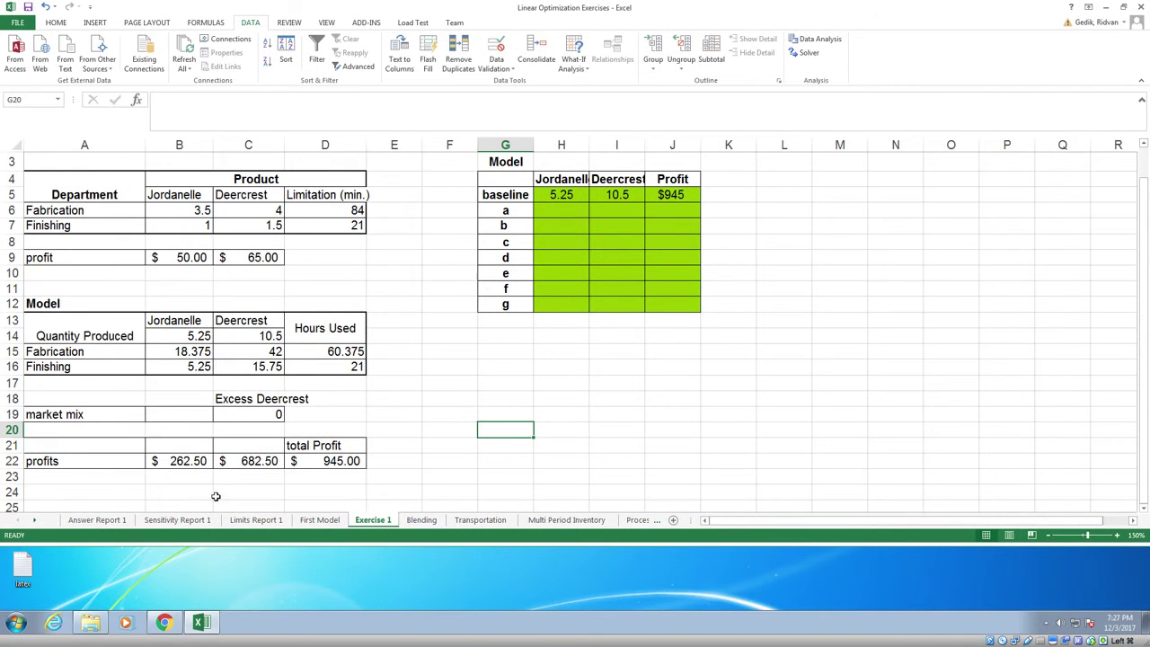
left_click(297, 521)
left_click(372, 520)
left_click(184, 520)
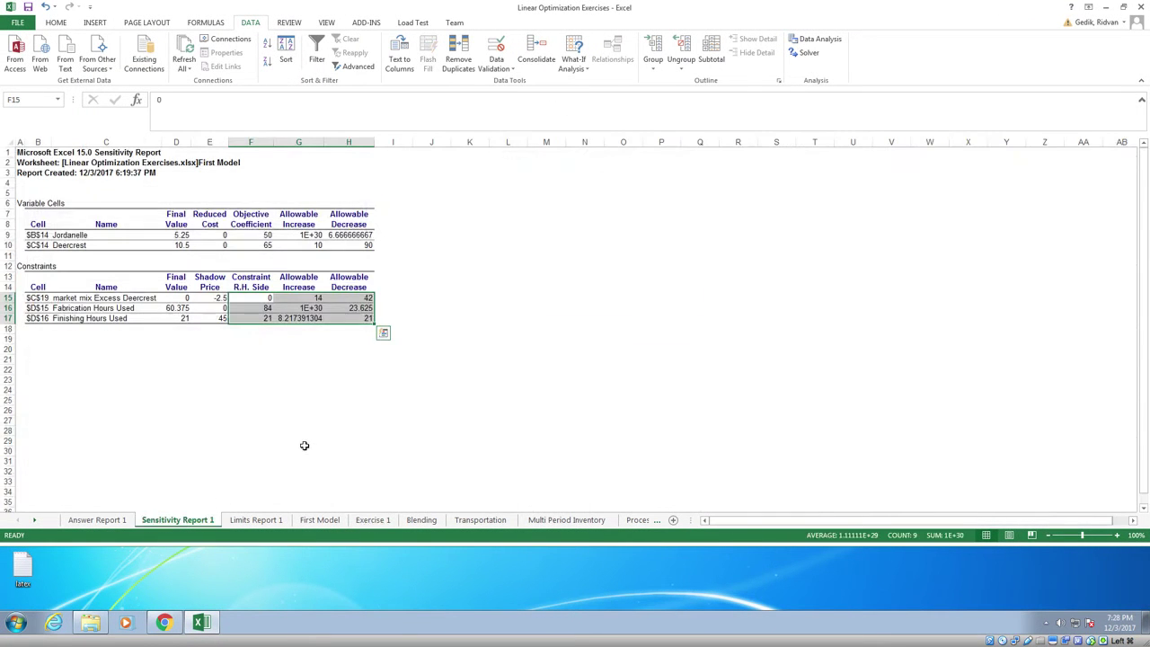
left_click(303, 370)
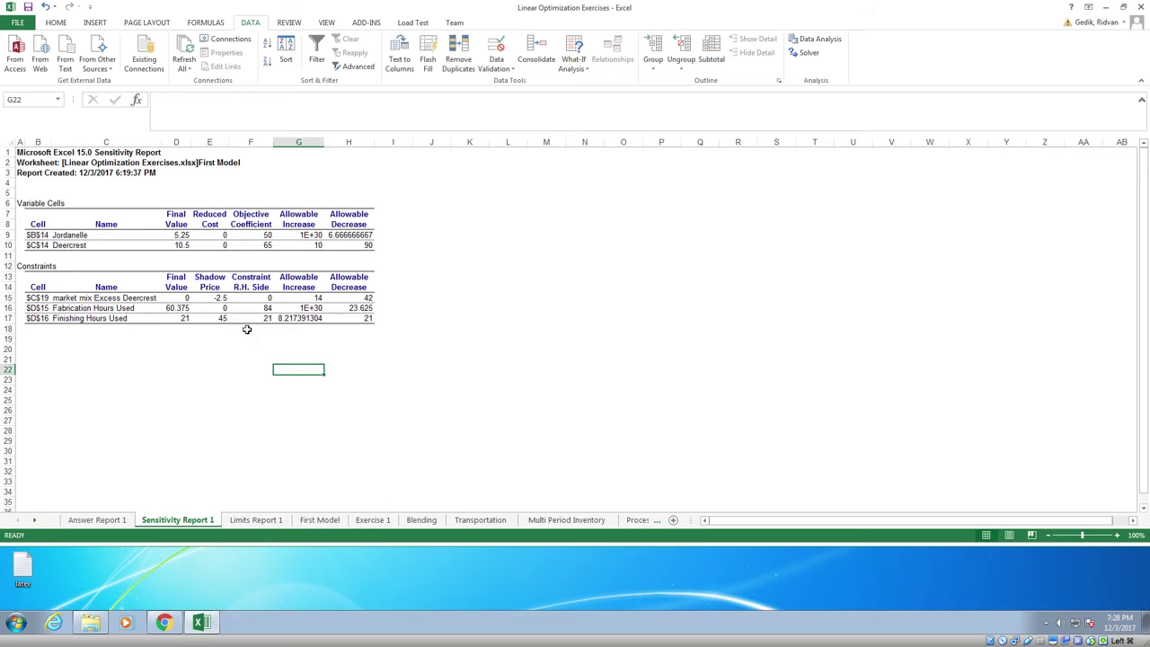
left_click(111, 234)
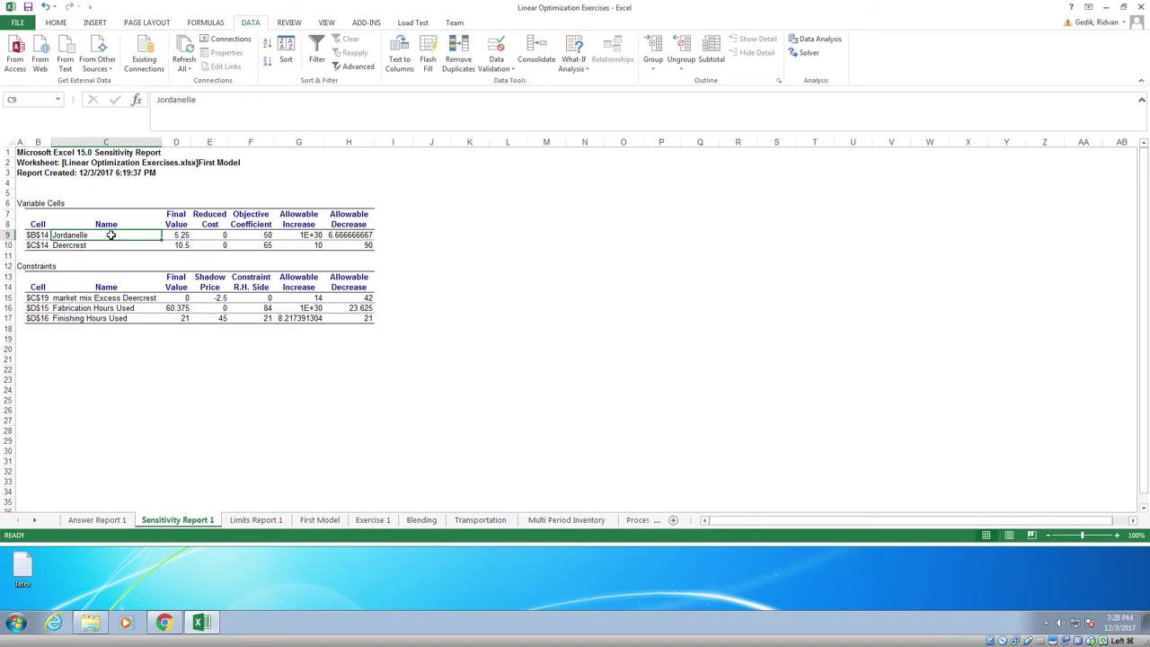
left_click(253, 236)
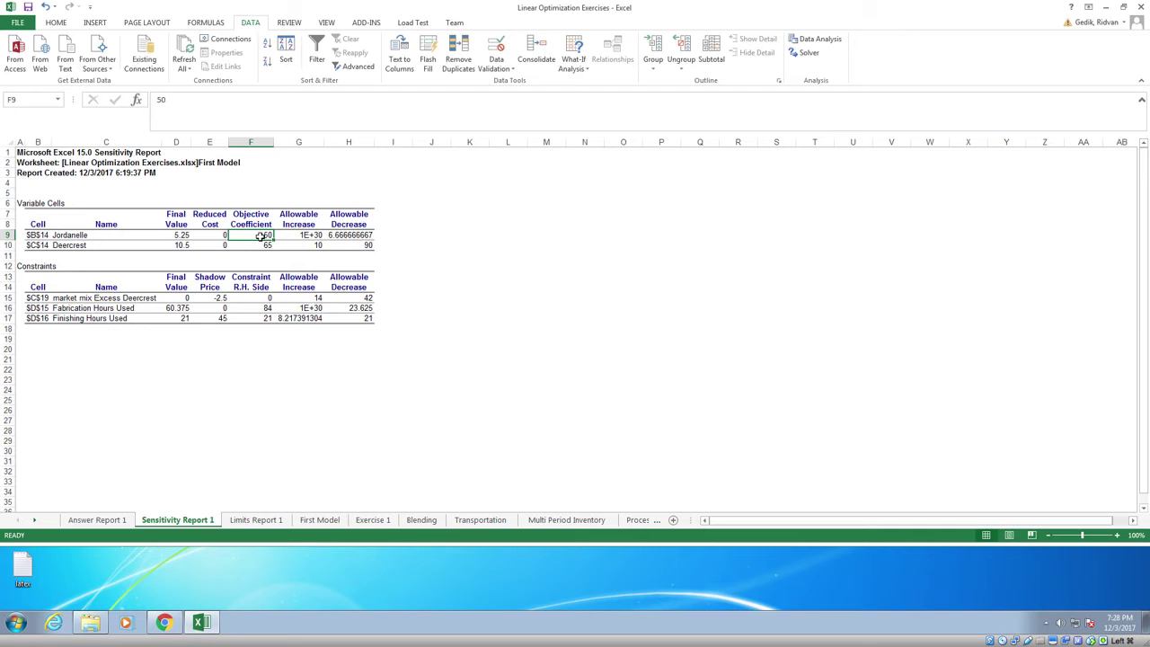
left_click(304, 235)
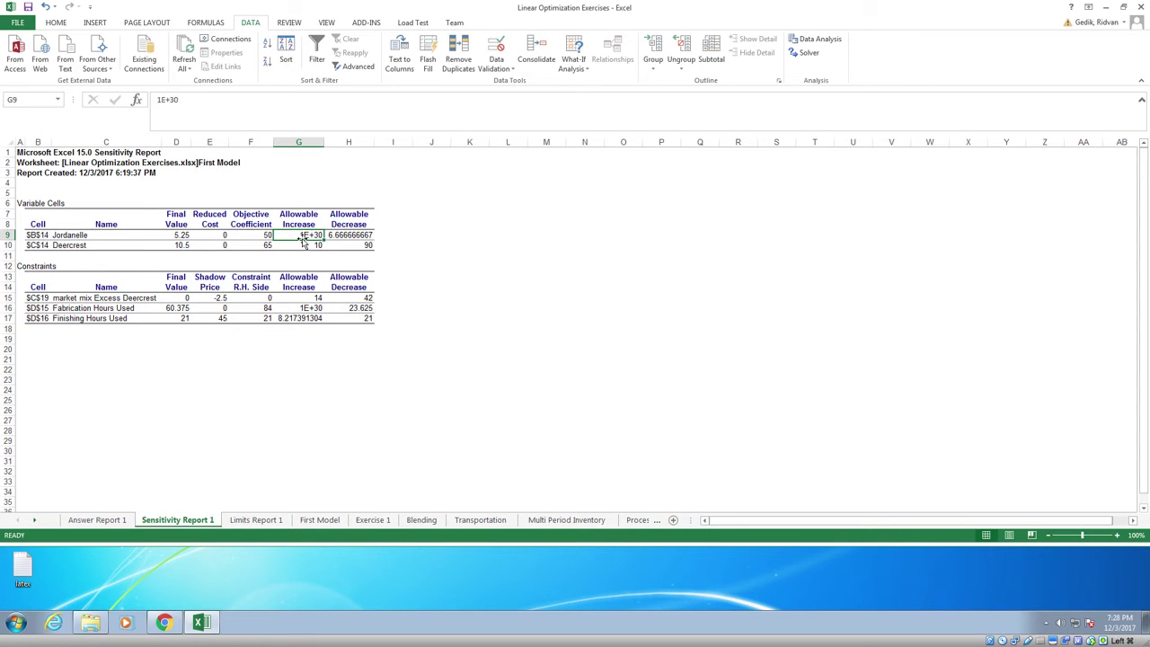
left_click(266, 236)
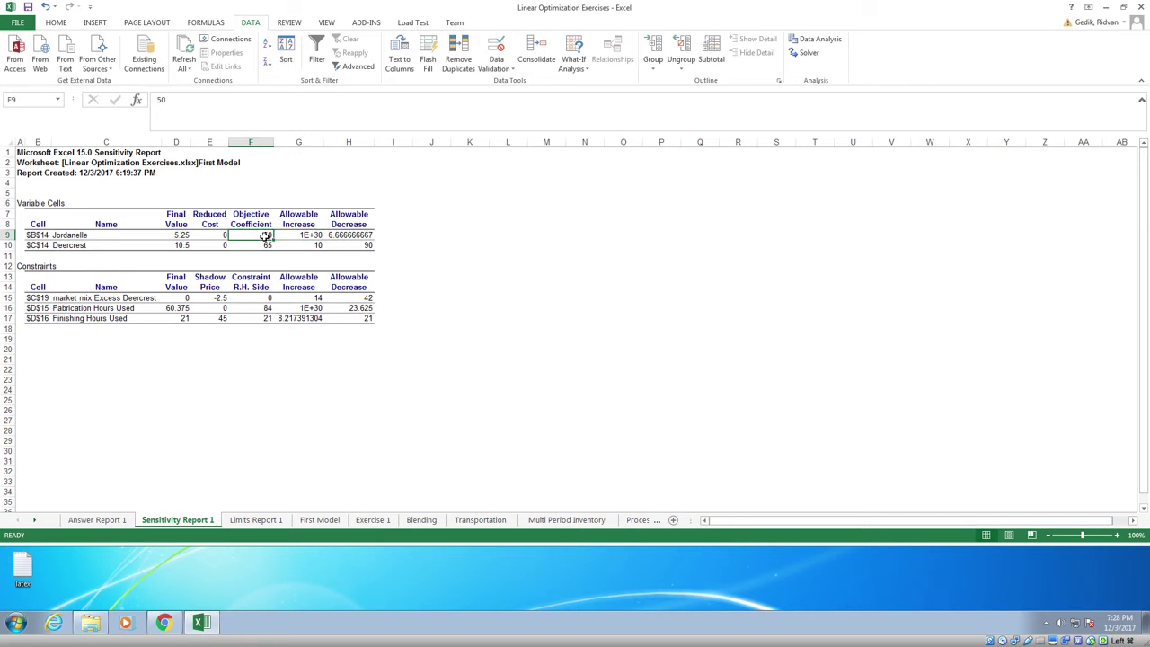
left_click_drag(300, 236, 336, 235)
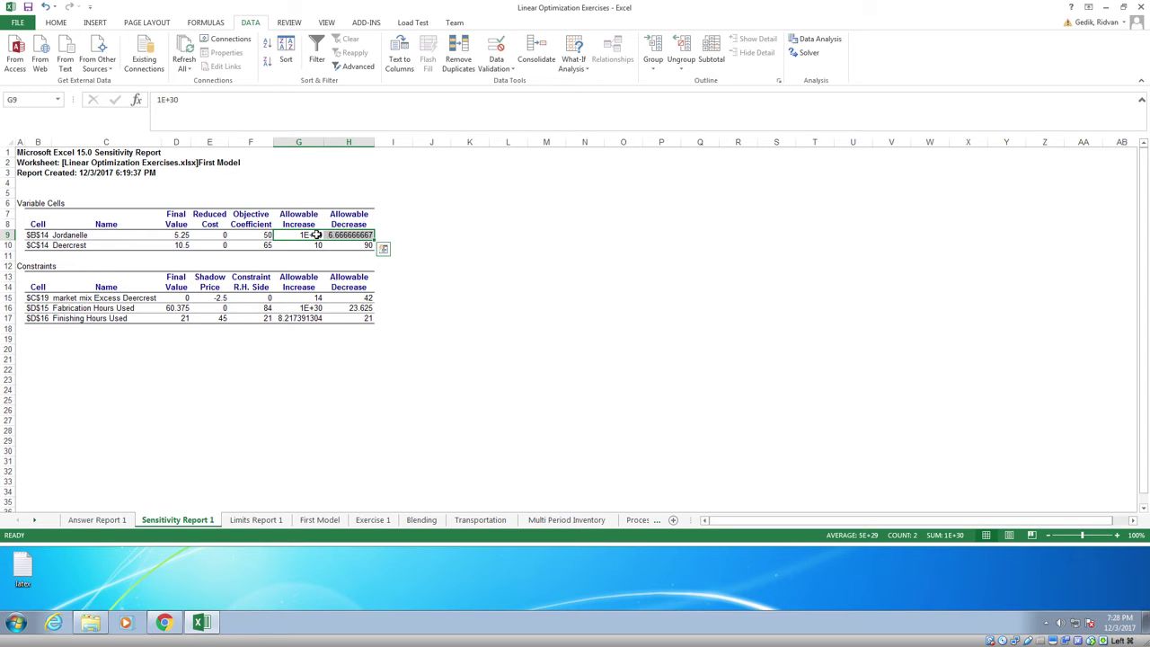
Compare the final values of Jordanelle and Deercrest with Jordanelle's objective coefficient in the sensitivity report
left_click_drag(183, 235, 180, 245)
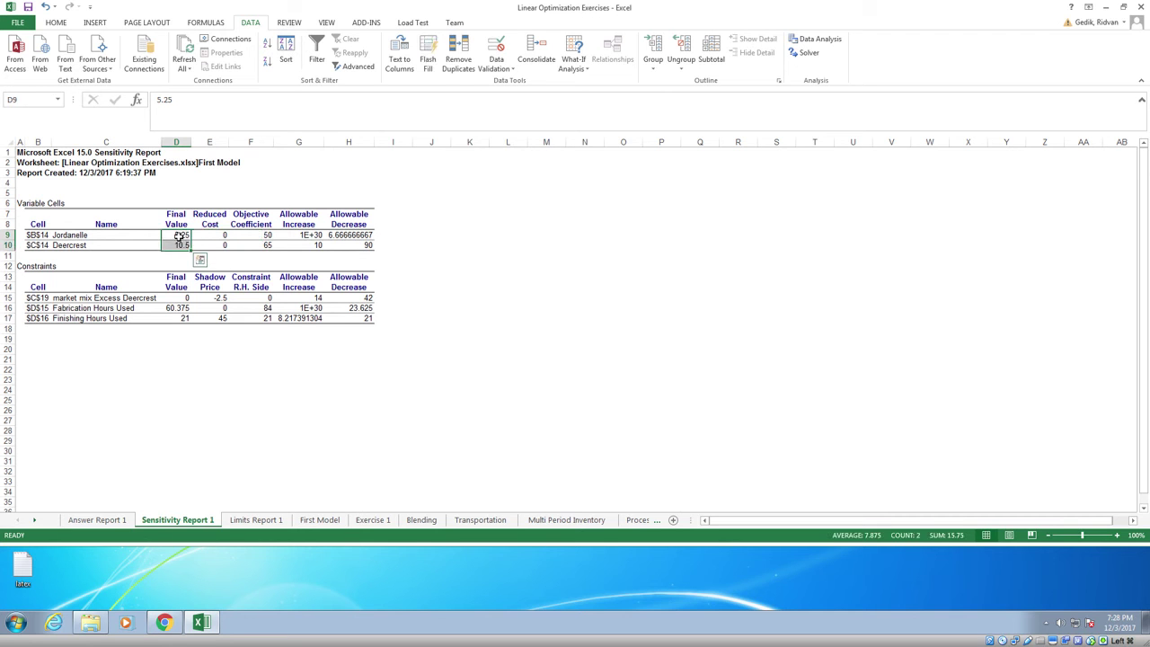
left_click(182, 236)
left_click_drag(182, 236, 182, 246)
left_click(181, 236)
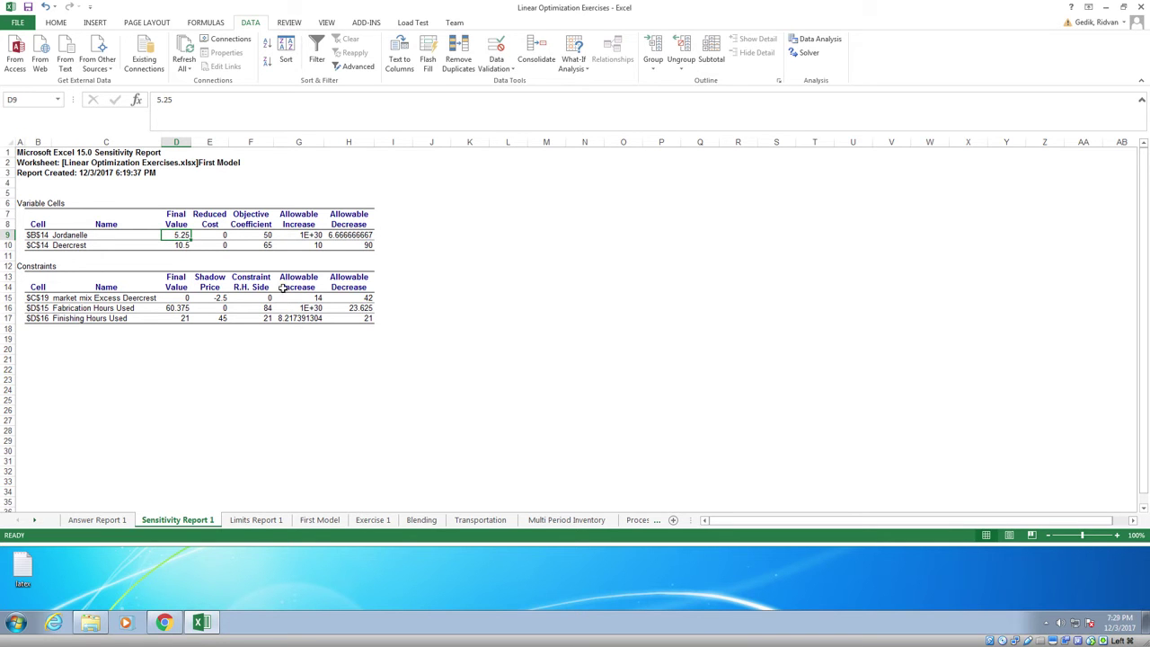
left_click(261, 235)
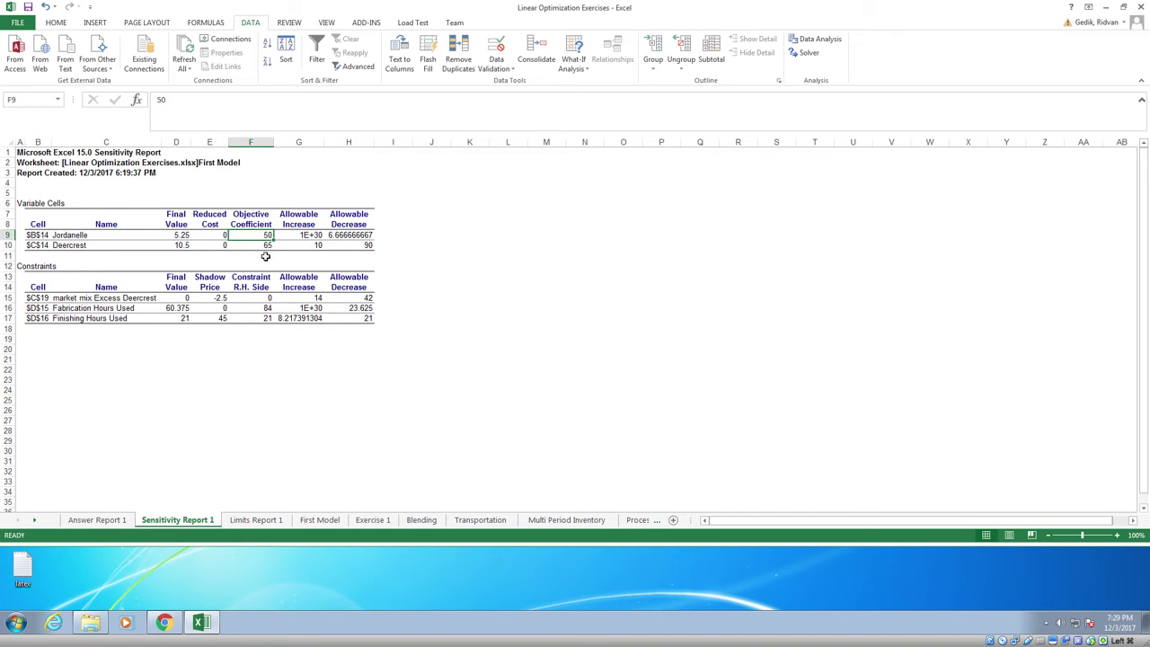
left_click(183, 237)
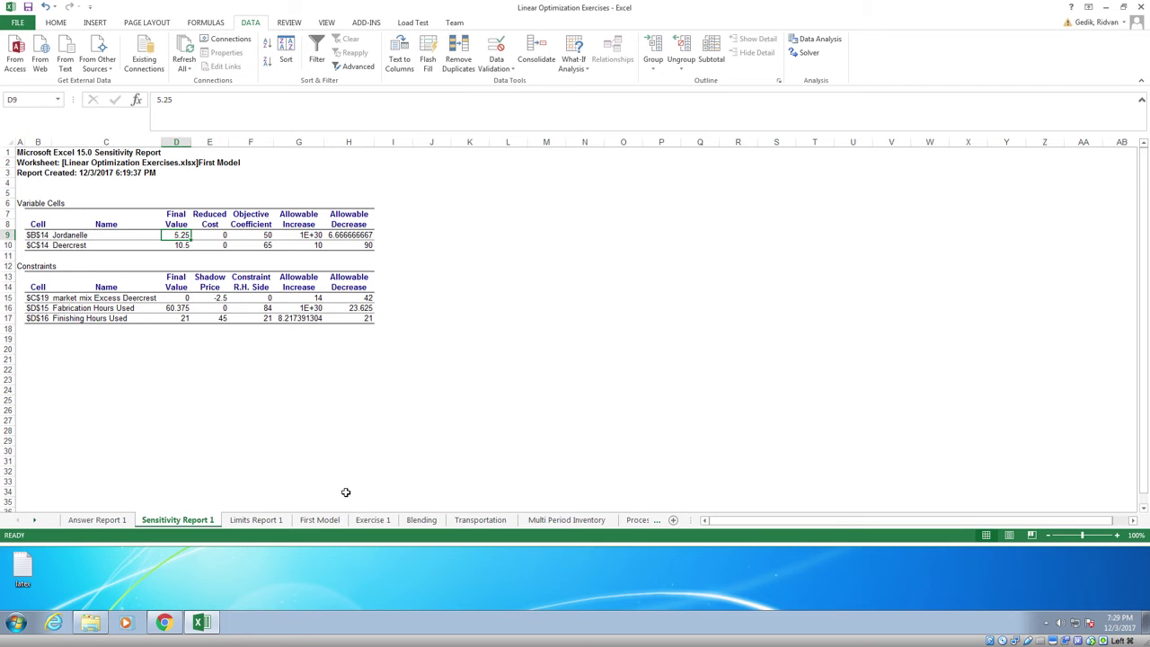
Set the Jordanelle unit profit in cell B9 of the Exercise 1 sheet to 60
left_click(338, 524)
left_click(373, 520)
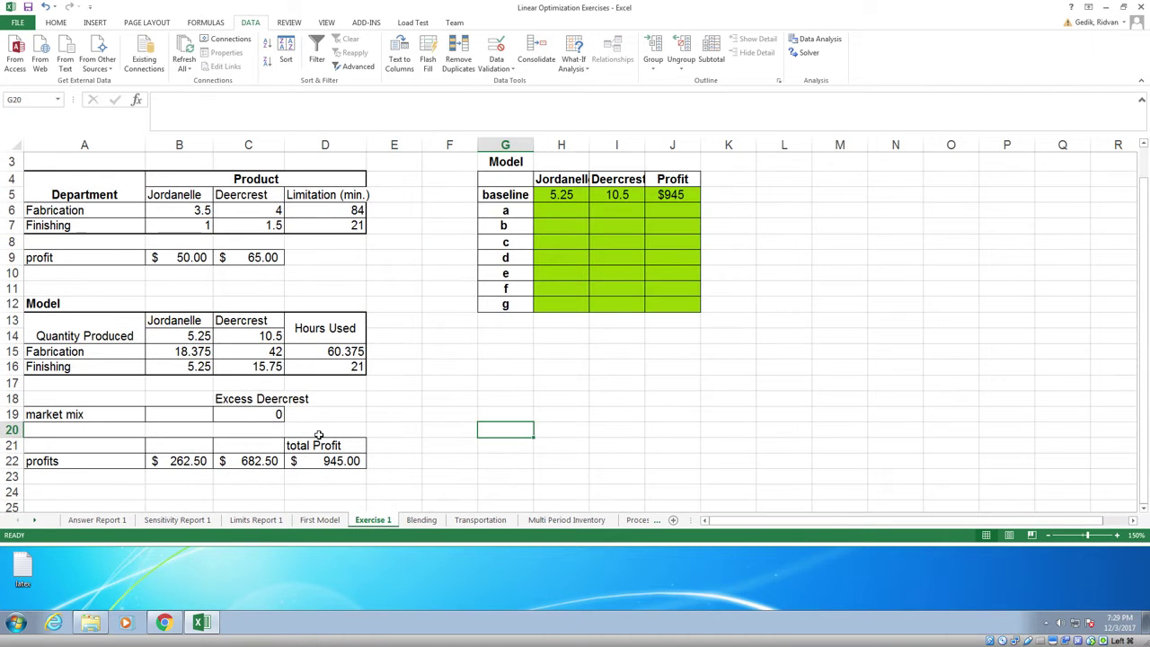
left_click(189, 258)
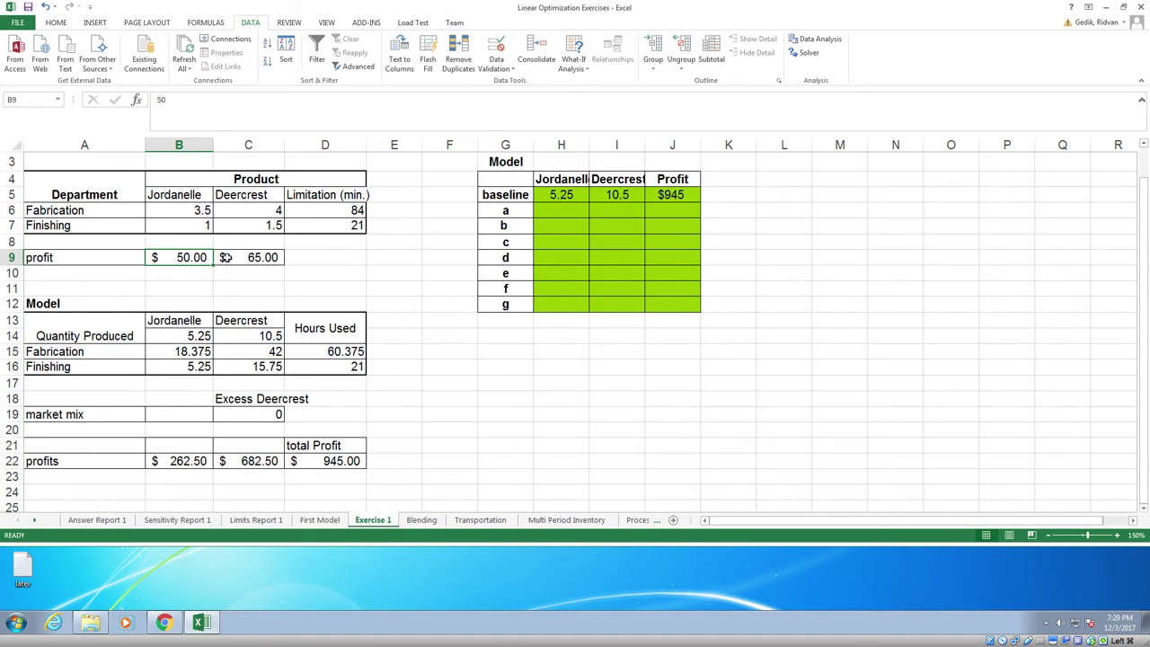
mouse_move(186, 266)
left_mouse_down()
mouse_move(193, 289)
mouse_move(184, 258)
left_mouse_up()
type("60")
left_click(332, 269)
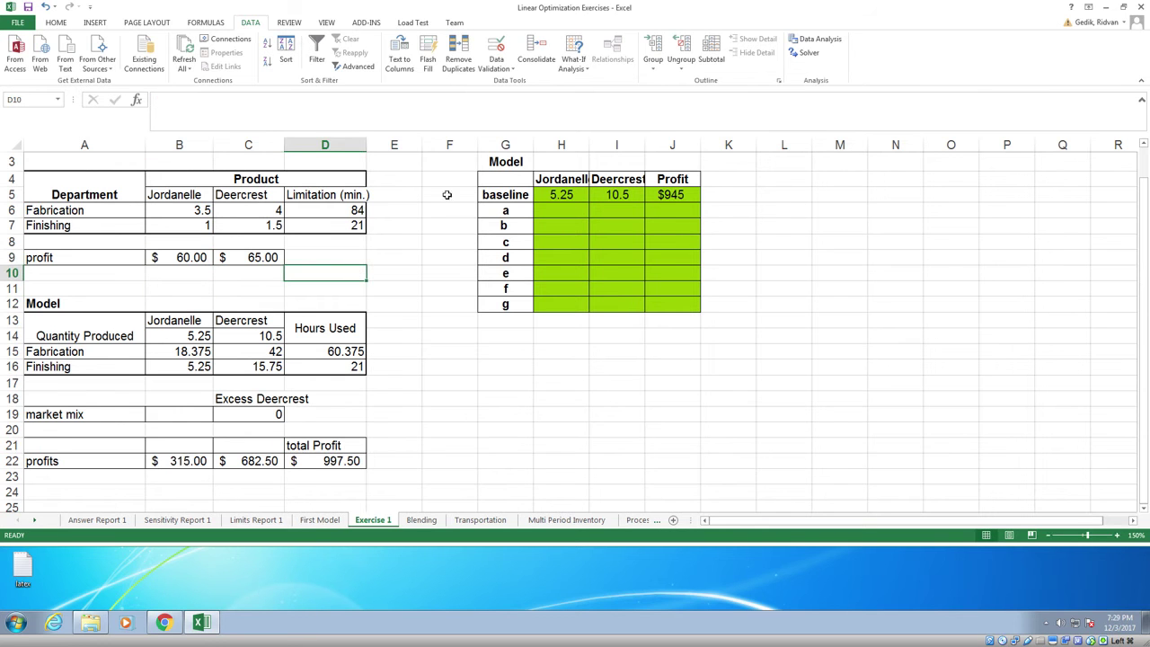
Re-solve the Exercise 1 model with Solver using the existing parameters and keep the Solver solution
left_click(807, 52)
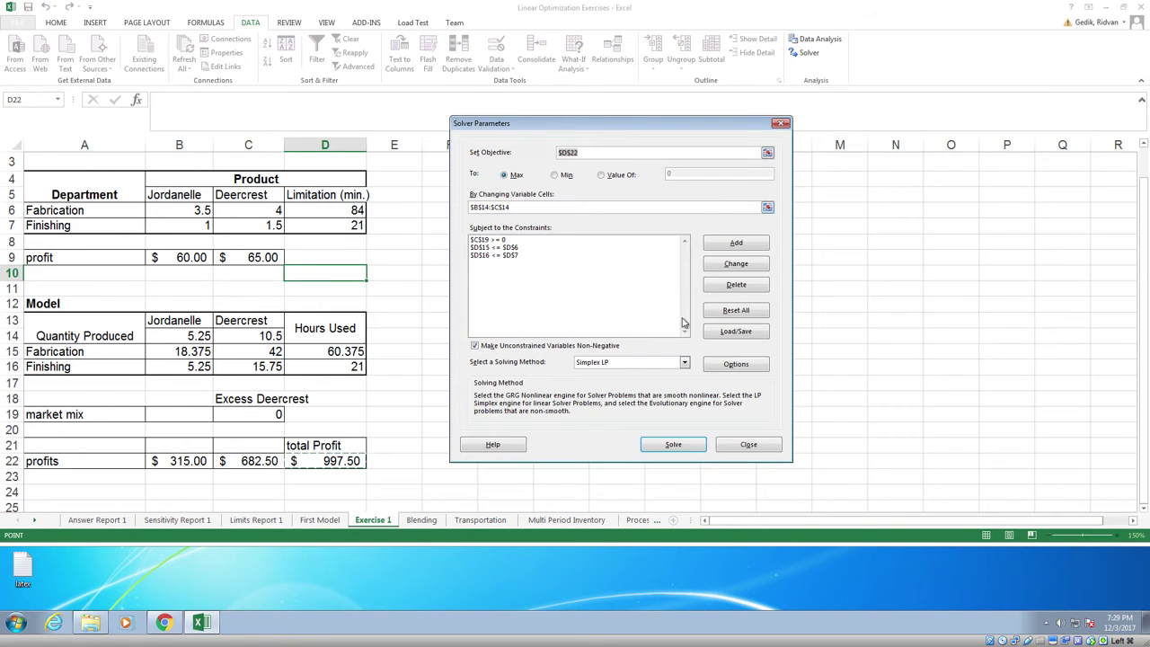
left_click(681, 446)
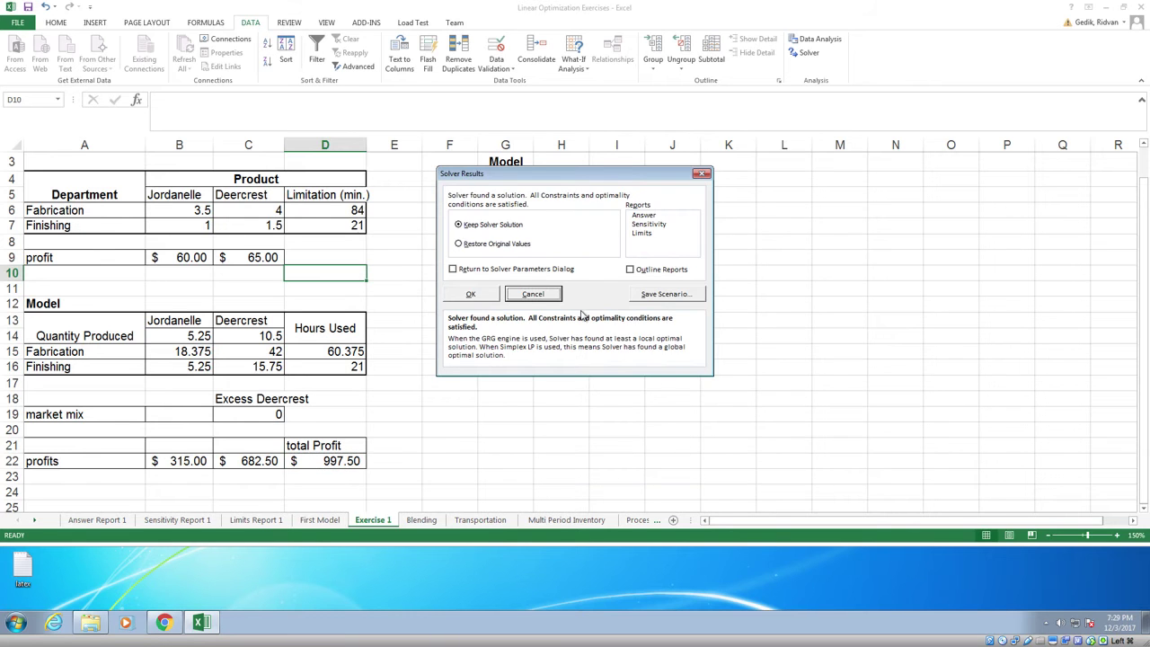
left_click(472, 295)
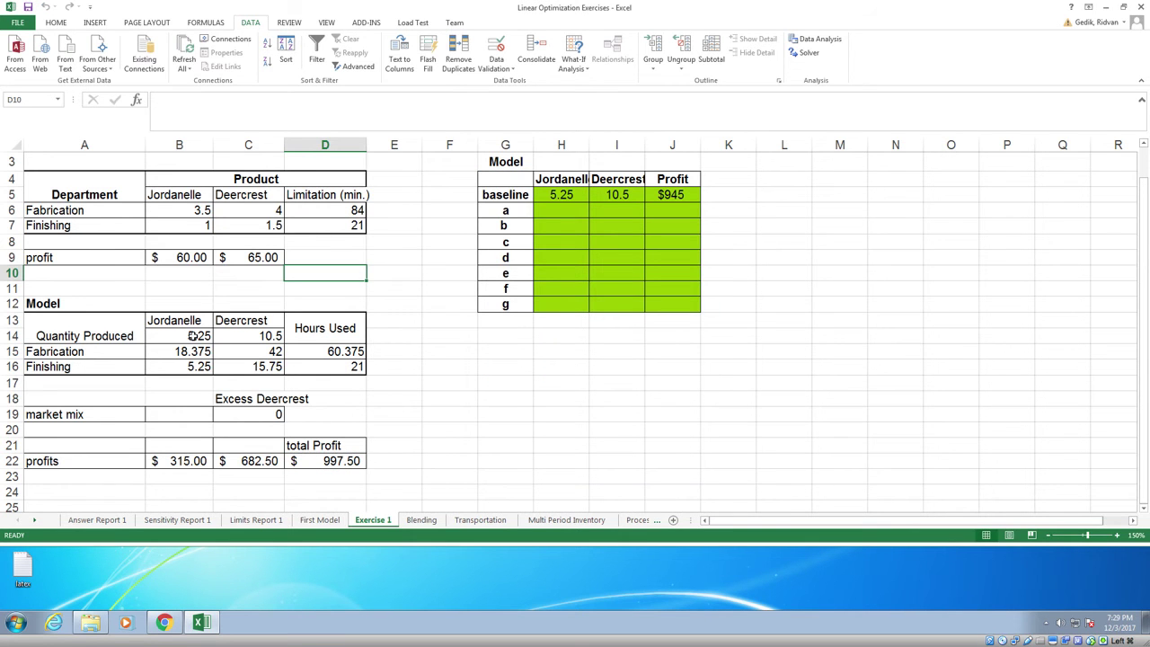
Record scenario a in the results table: Jordanelle 5.25, Deercrest 10.5 and profit 997.5
left_click(553, 211)
type("5.25")
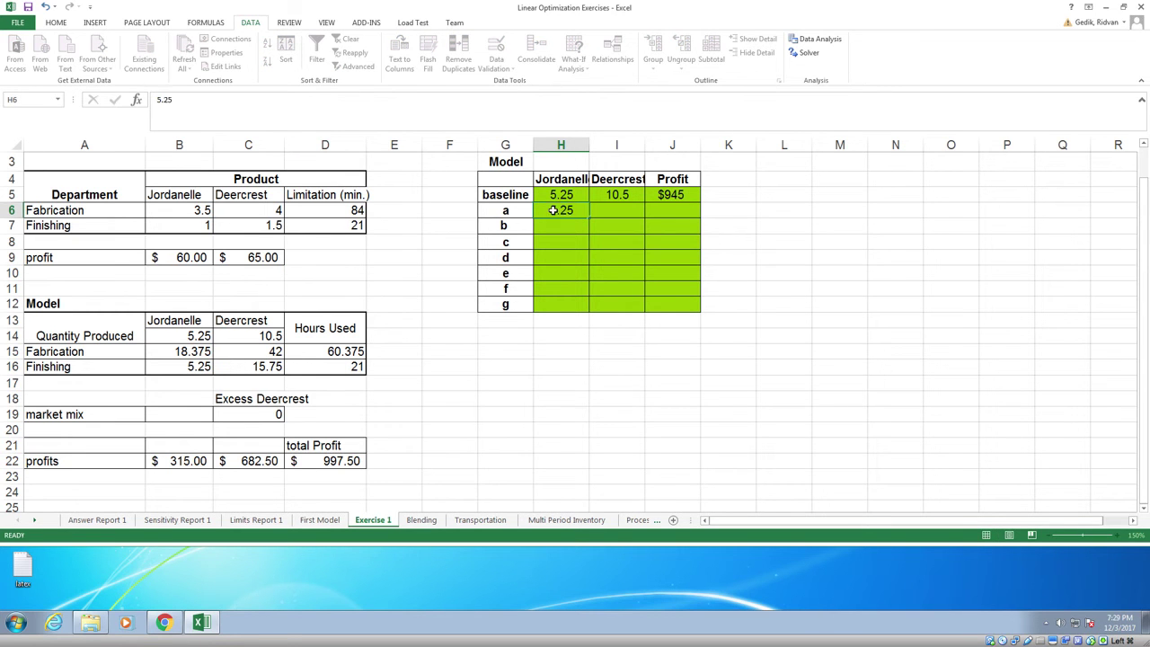
key("Return")
left_click(599, 209)
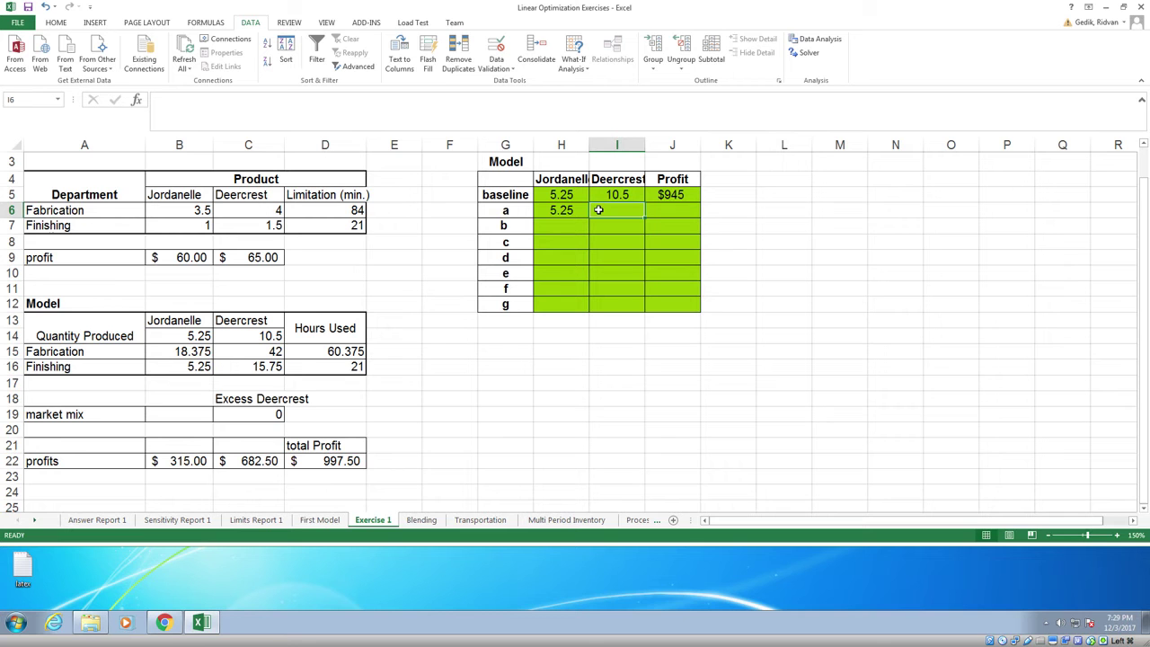
type("10.5")
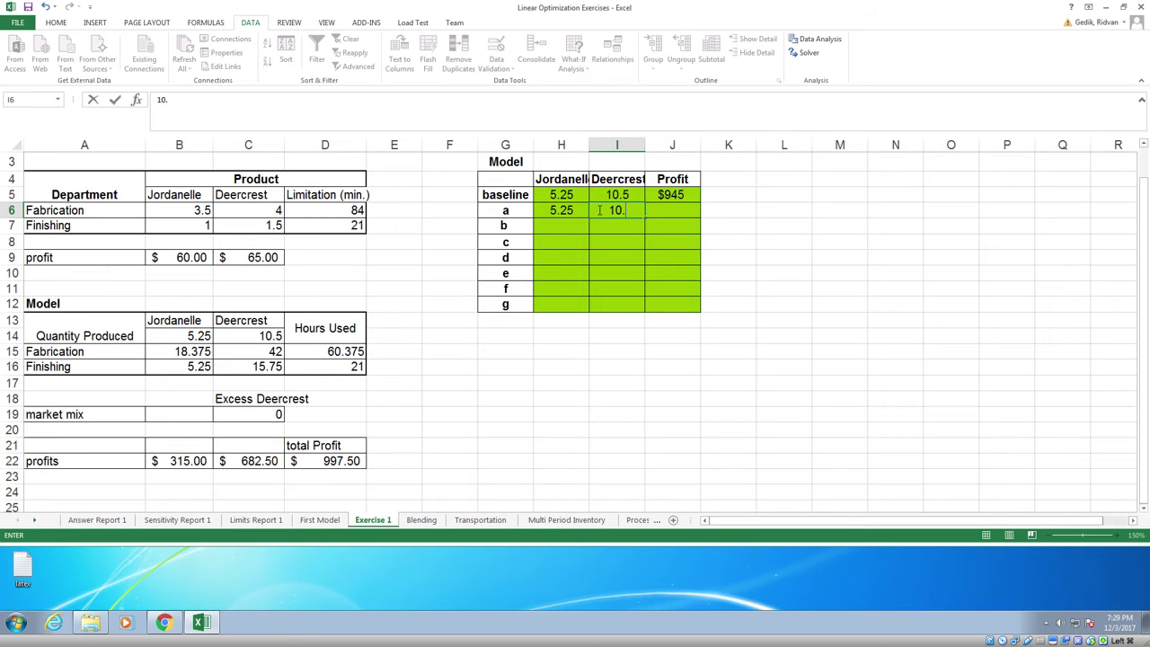
left_click(661, 208)
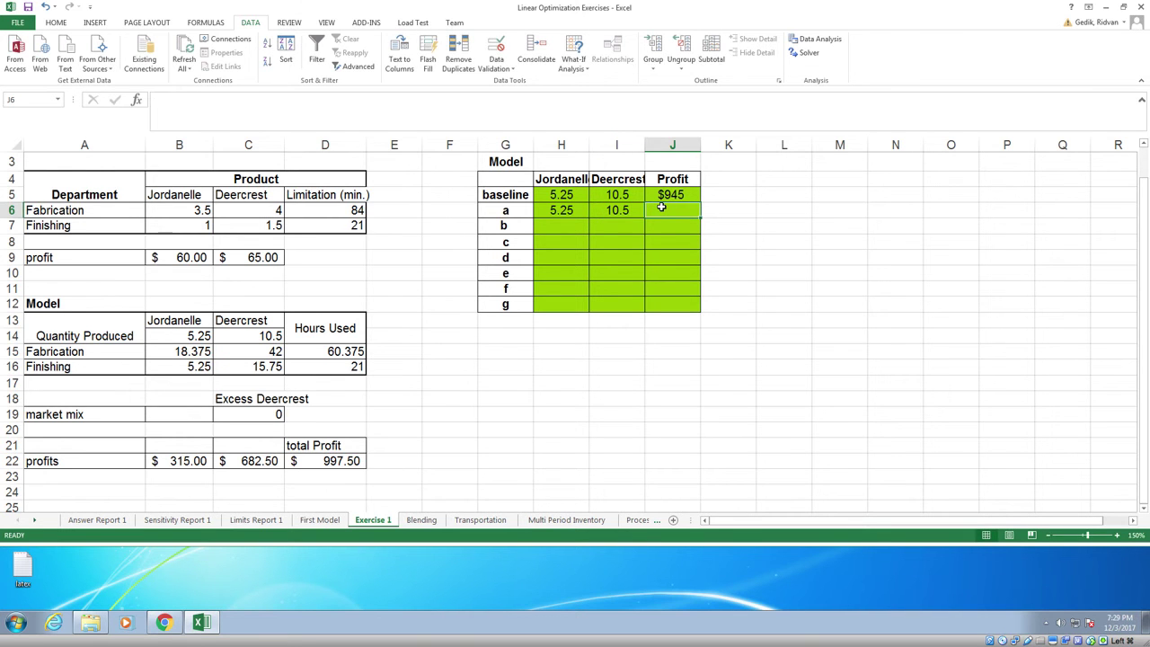
type("99")
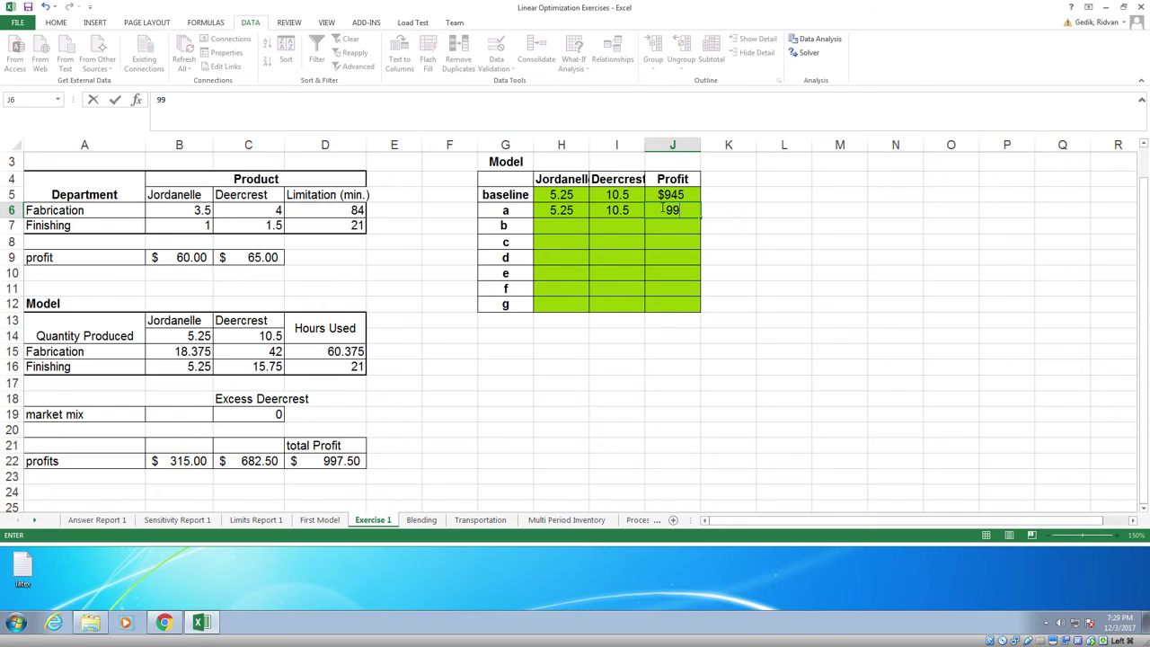
type("7.5")
key("Return")
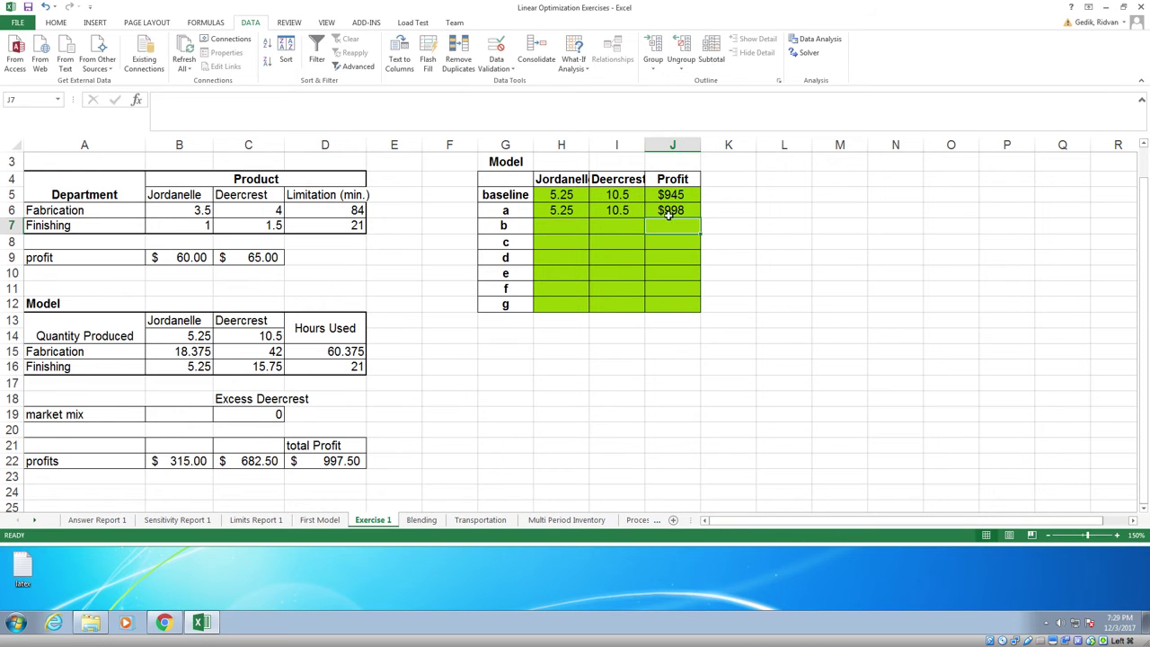
left_click(679, 211)
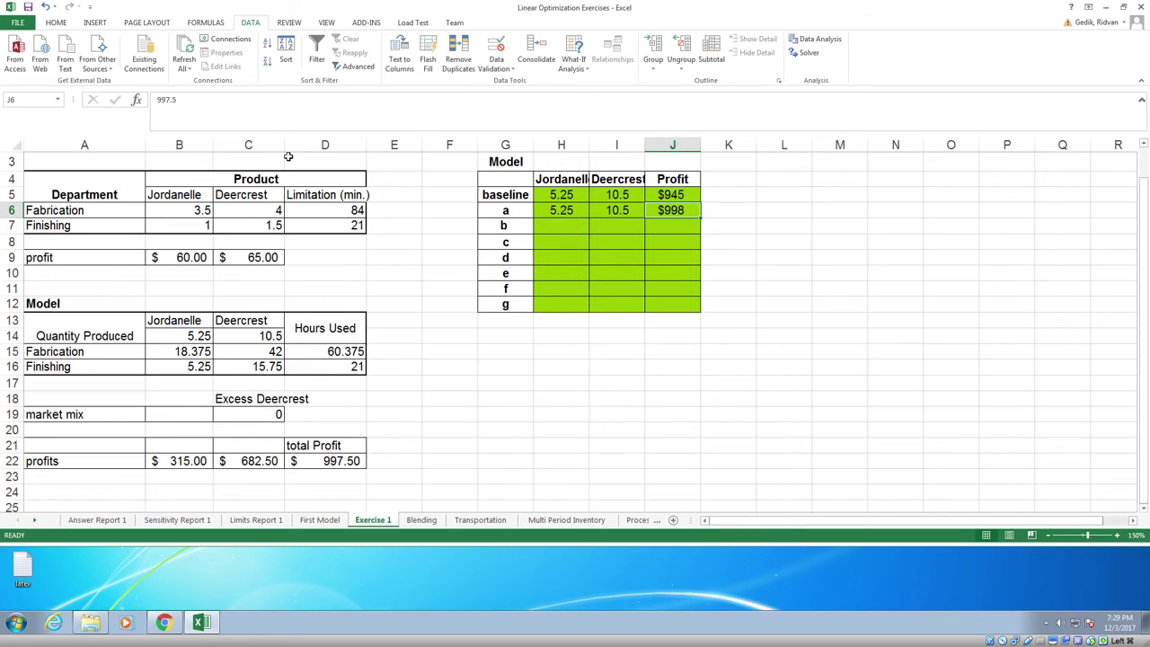
left_click(419, 258)
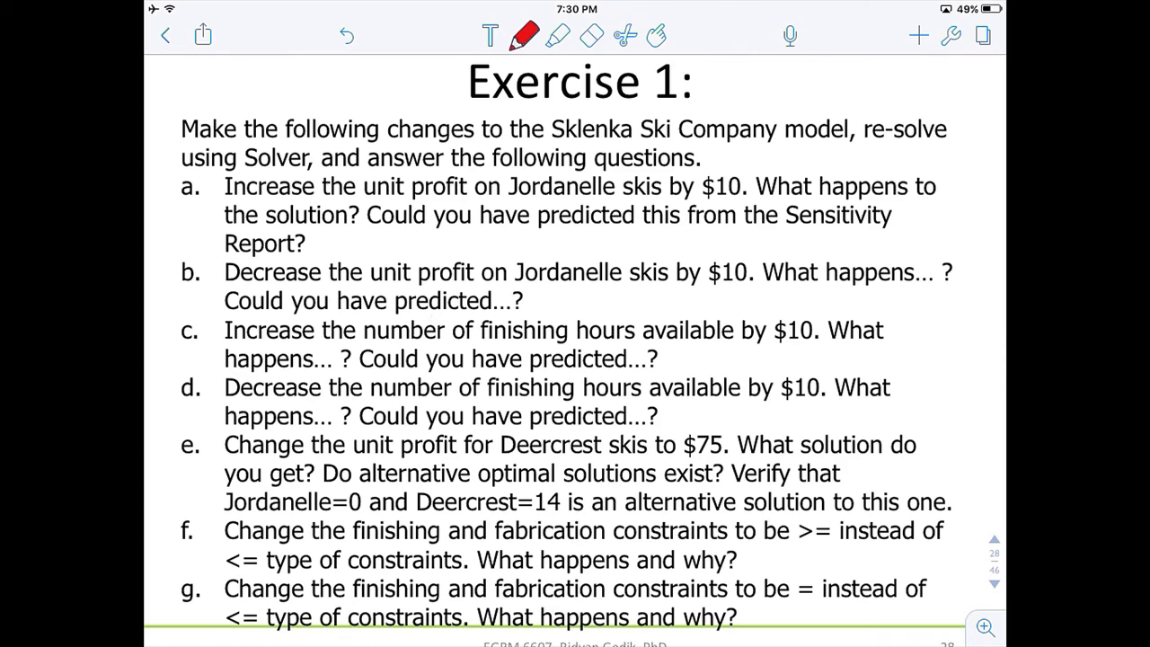
Return from the exercise slide to Excel and examine Jordanelle's allowable decrease, objective coefficient and both products' final values in Sensitivity Report 1
key("ctrl+Left")
key("ctrl+Left")
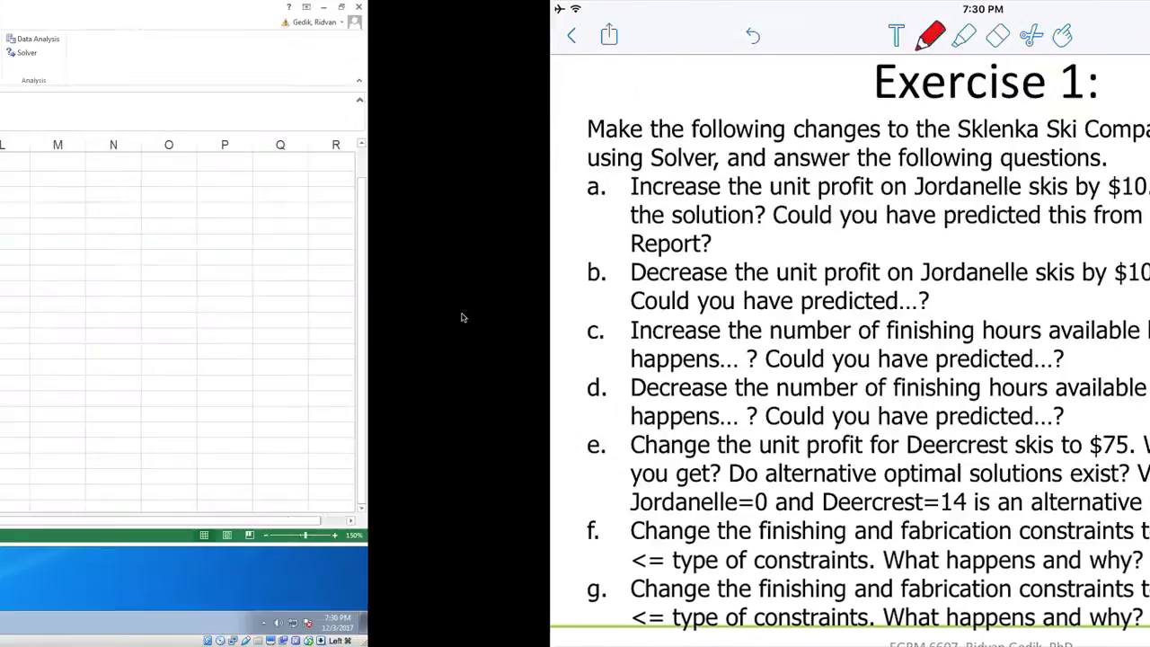
key("ctrl+Right")
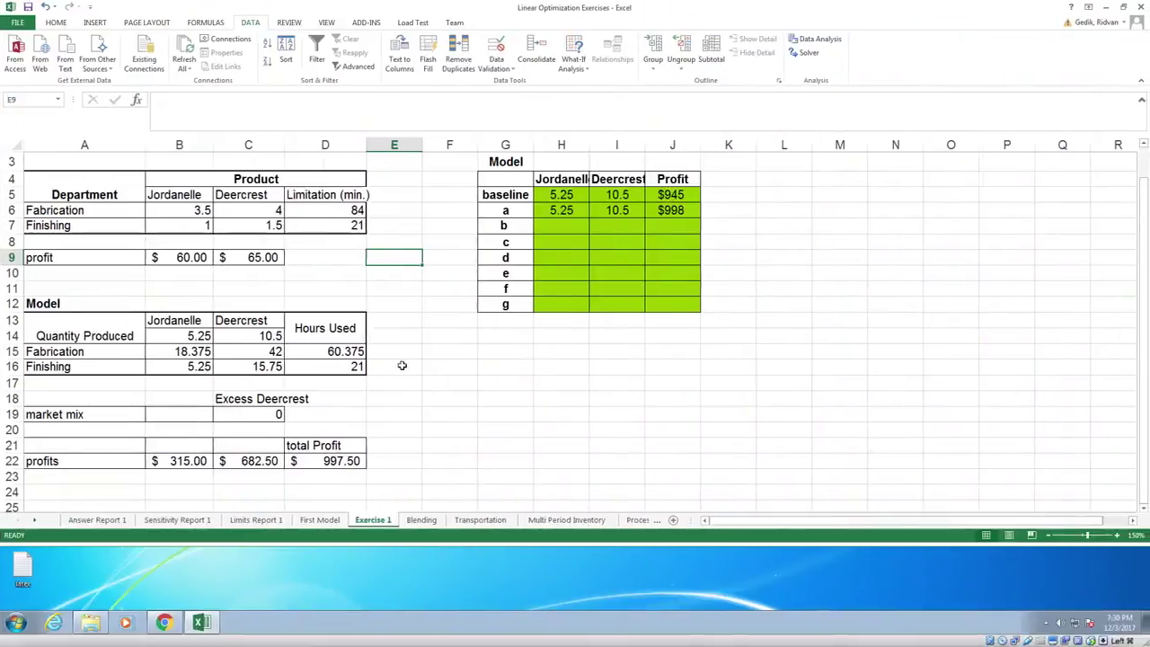
key("ctrl+Page_Up")
key("ctrl+Page_Up")
key("ctrl+Page_Up")
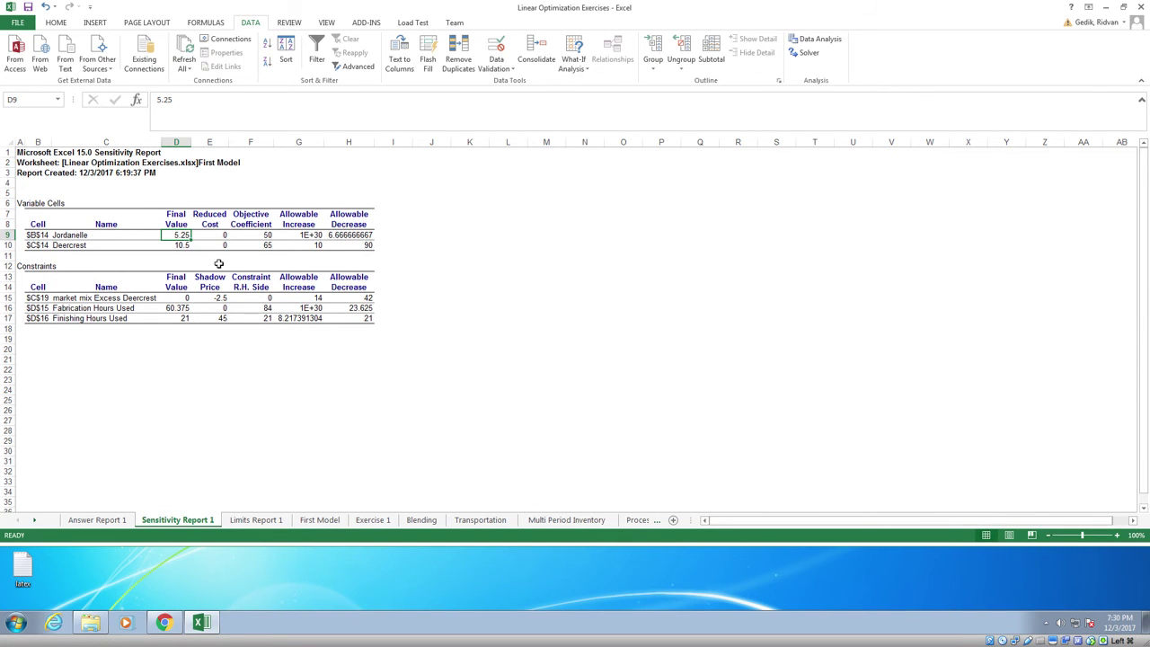
left_click(350, 235)
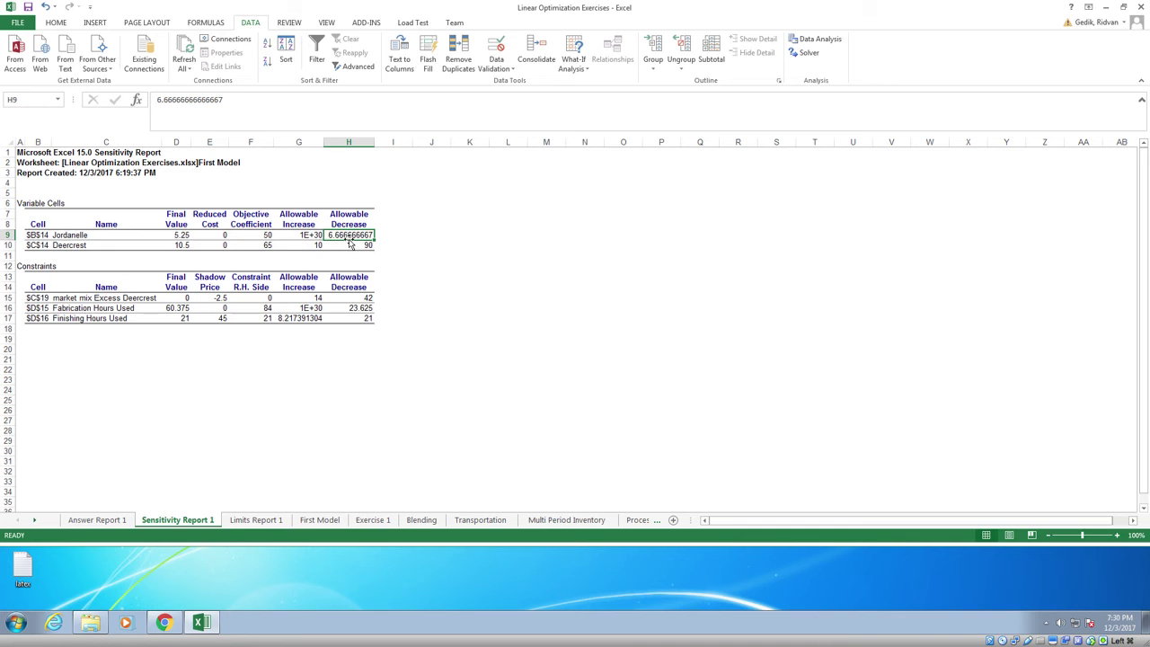
left_click(267, 236)
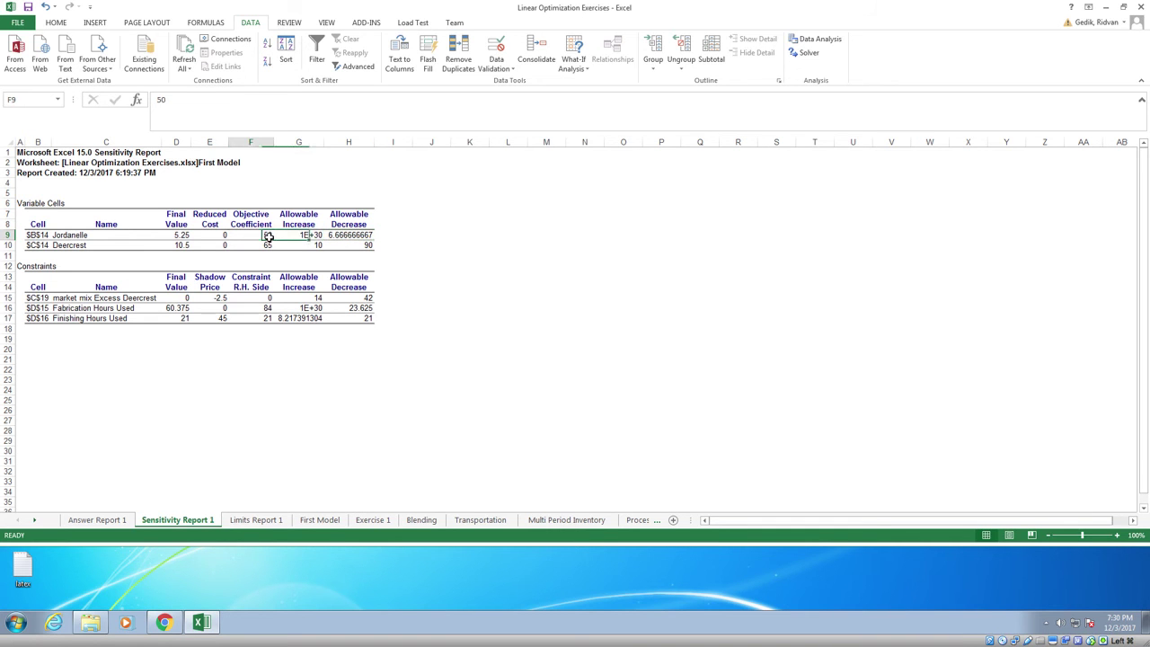
left_click(181, 236)
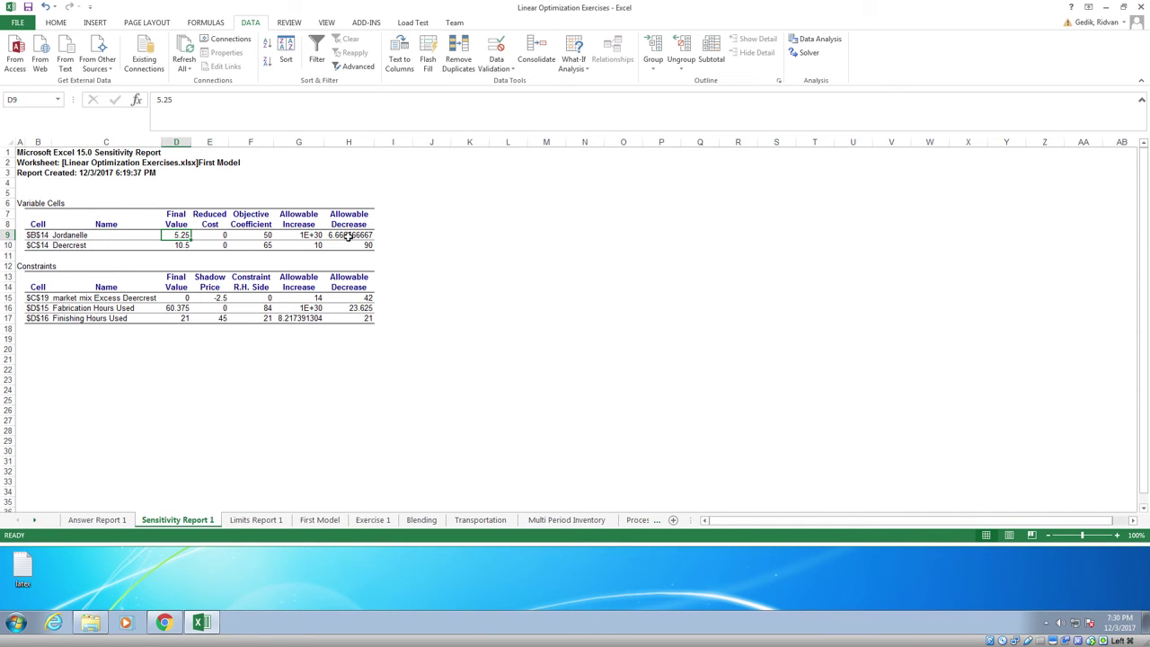
left_click(269, 235)
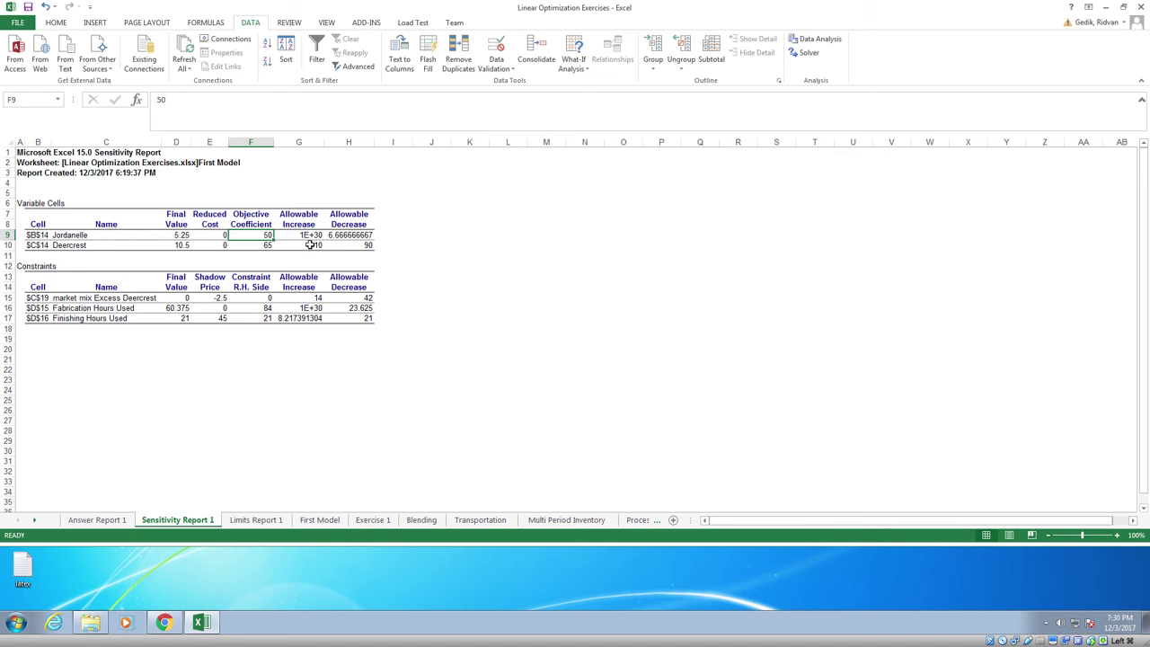
left_click(180, 236)
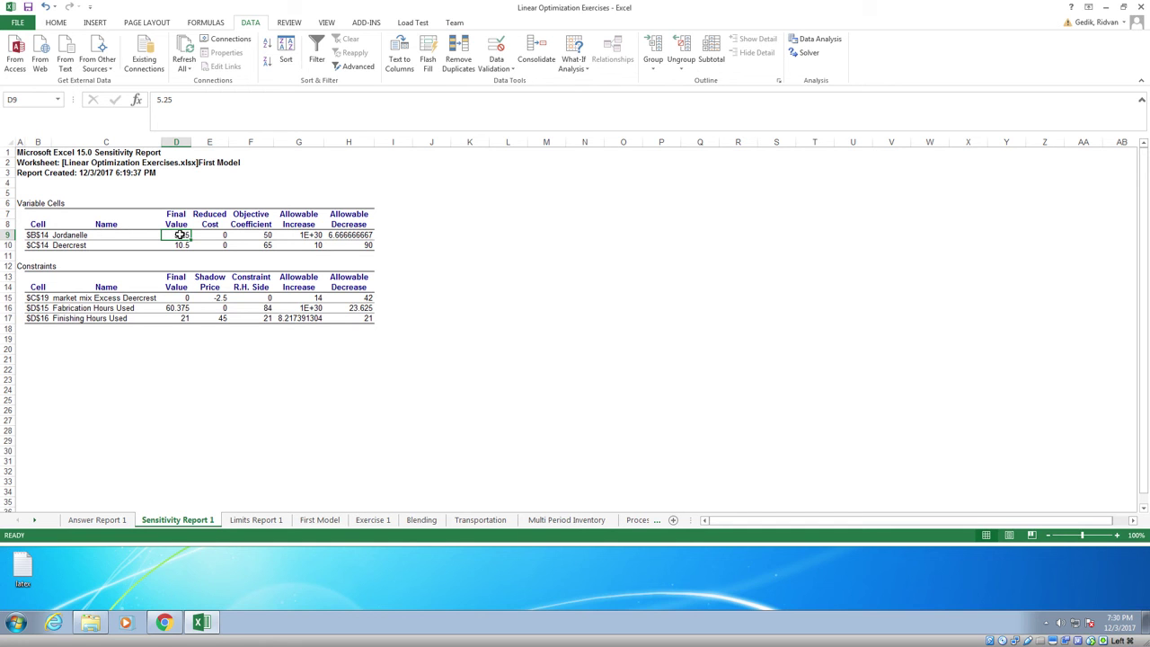
left_click(187, 246)
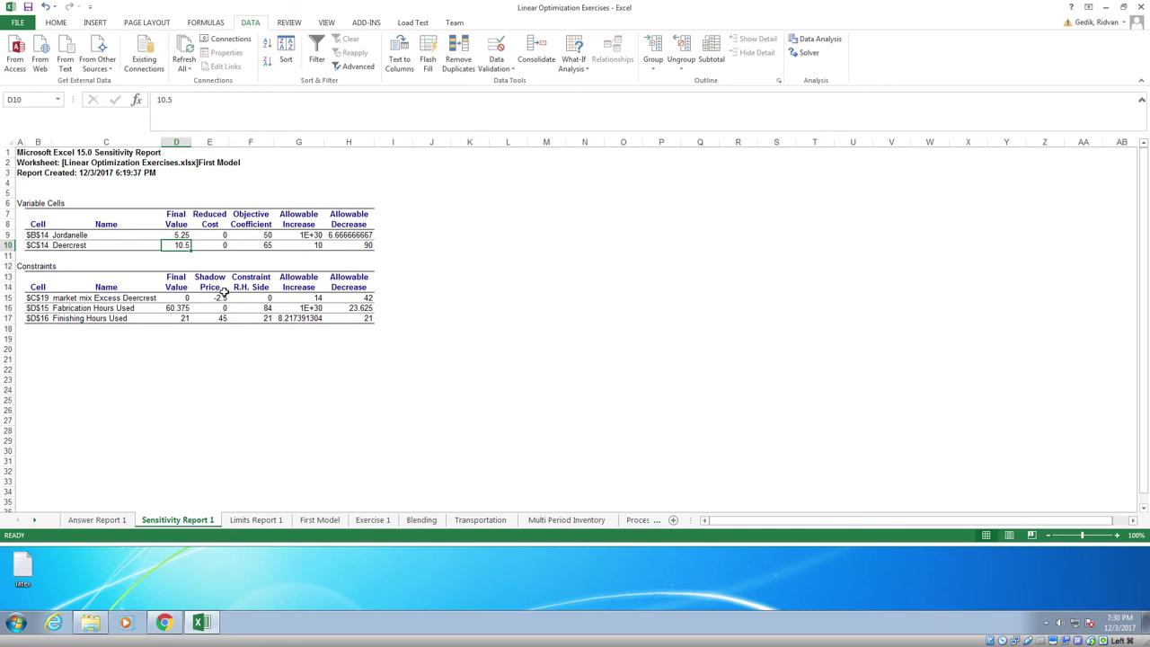
Review the Limits Report 1 and Sensitivity Report 1 sheets, and check the baseline quantities and profits on the First Model sheet
left_click(256, 520)
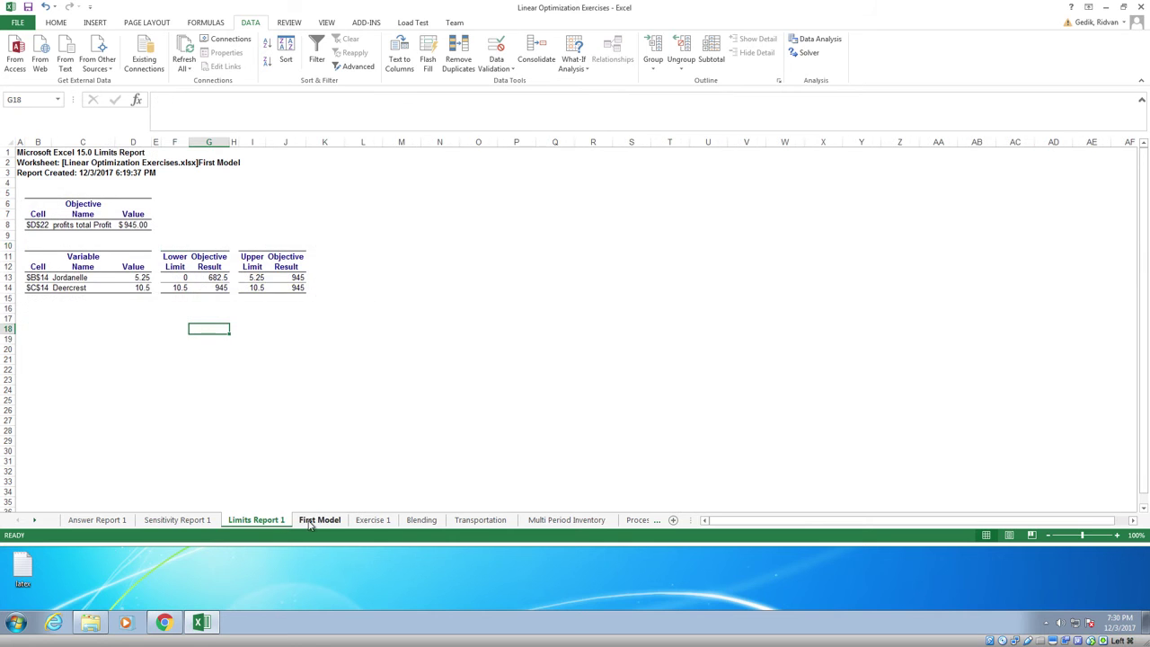
left_click(178, 521)
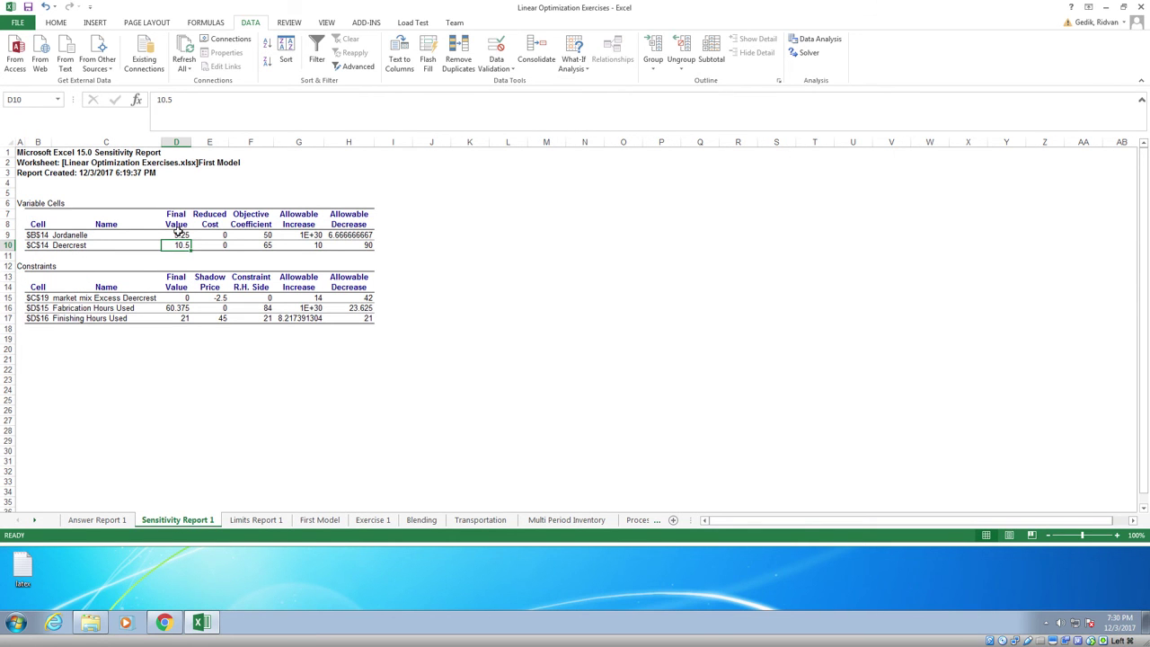
left_click(319, 521)
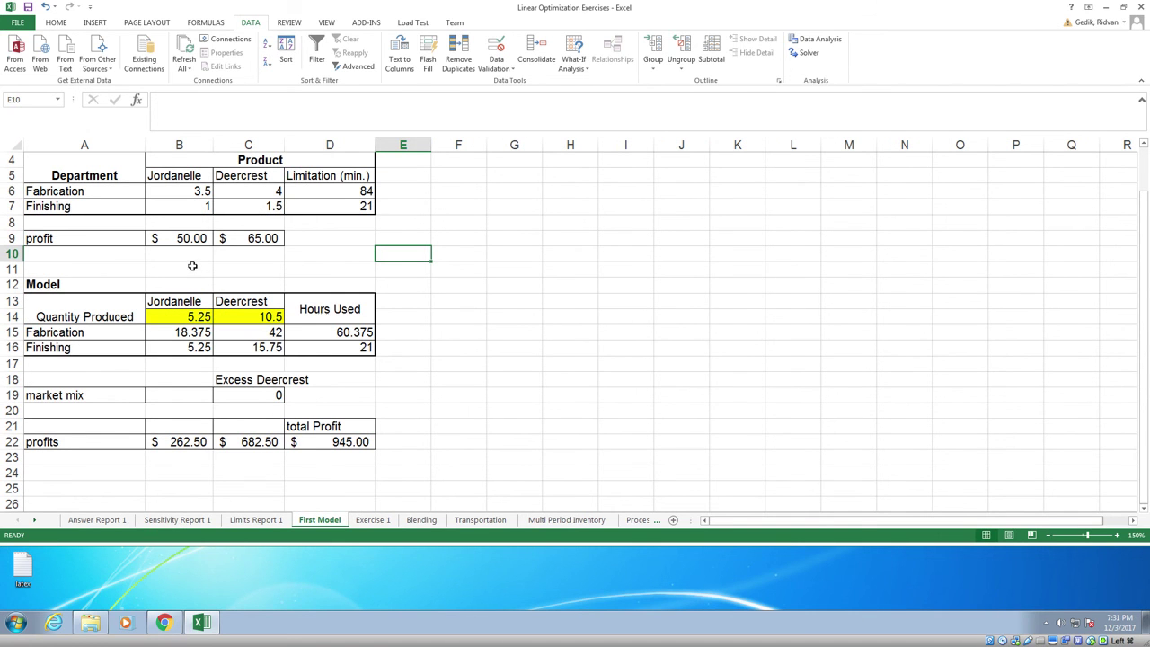
Set the Jordanelle unit profit in cell B9 of the Exercise 1 sheet to 40
left_click(368, 523)
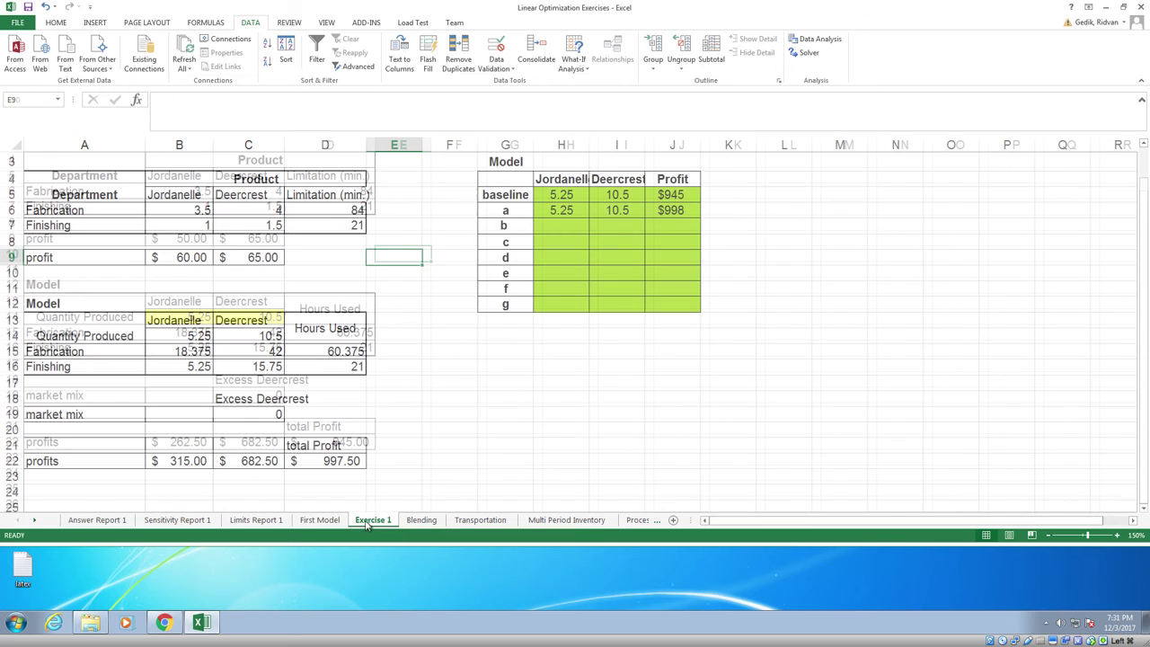
left_click(194, 261)
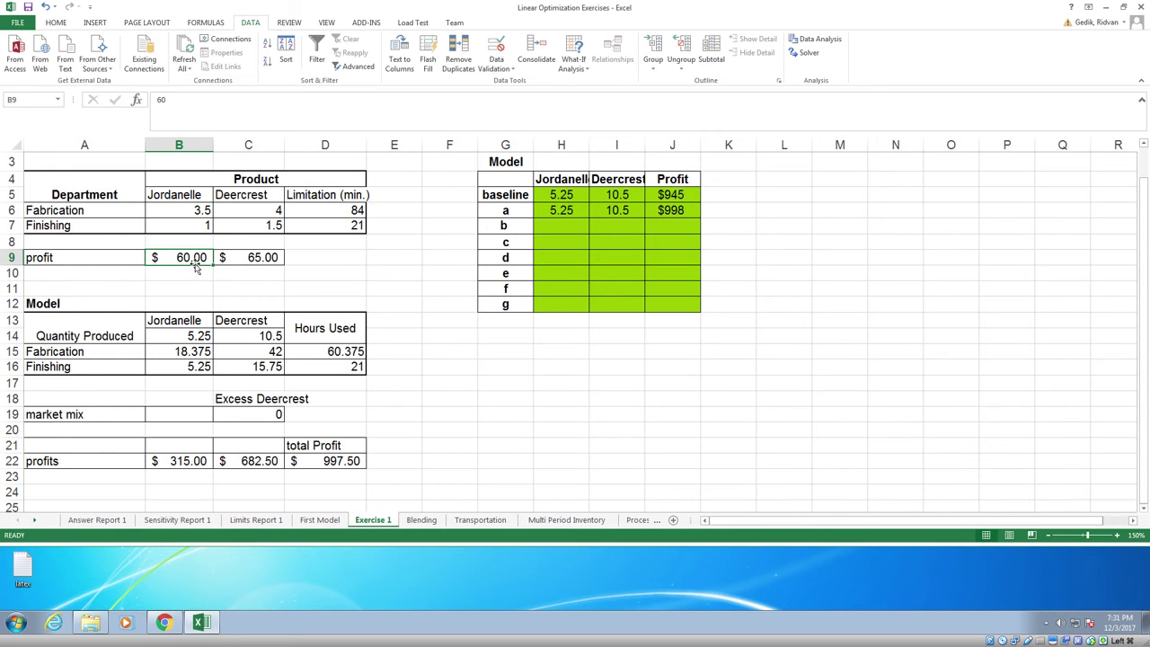
type("40")
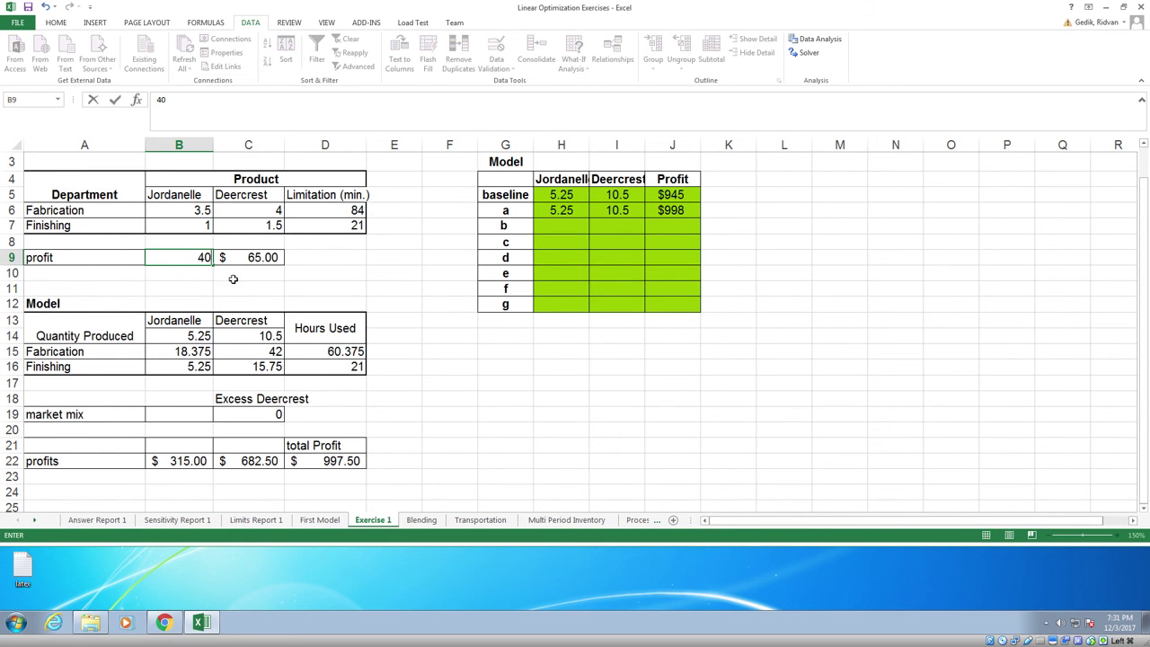
left_click(229, 274)
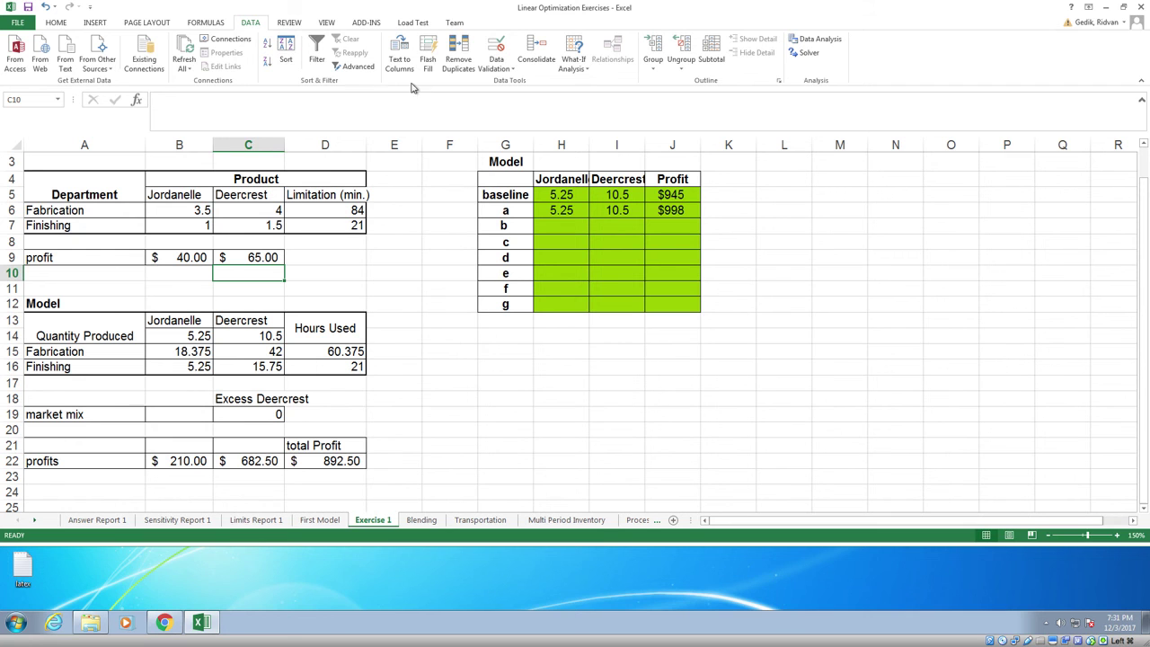
Re-solve the model for the reduced Jordanelle profit with Solver's existing parameters and keep the Solver solution
left_click(798, 54)
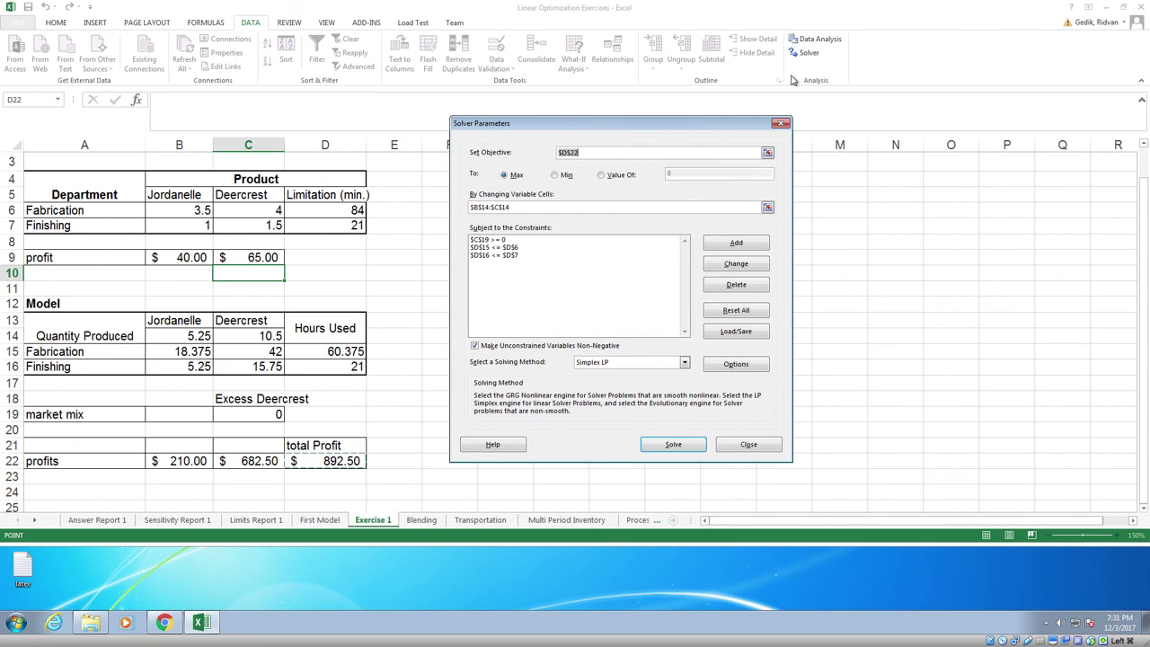
left_click(673, 445)
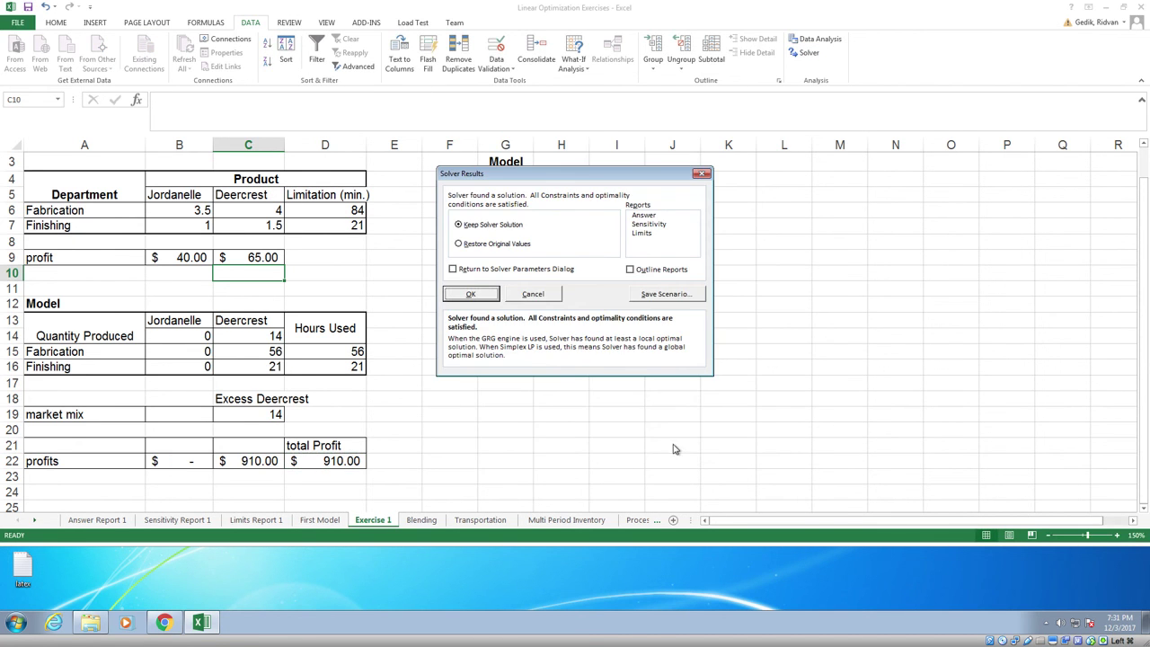
left_click(470, 298)
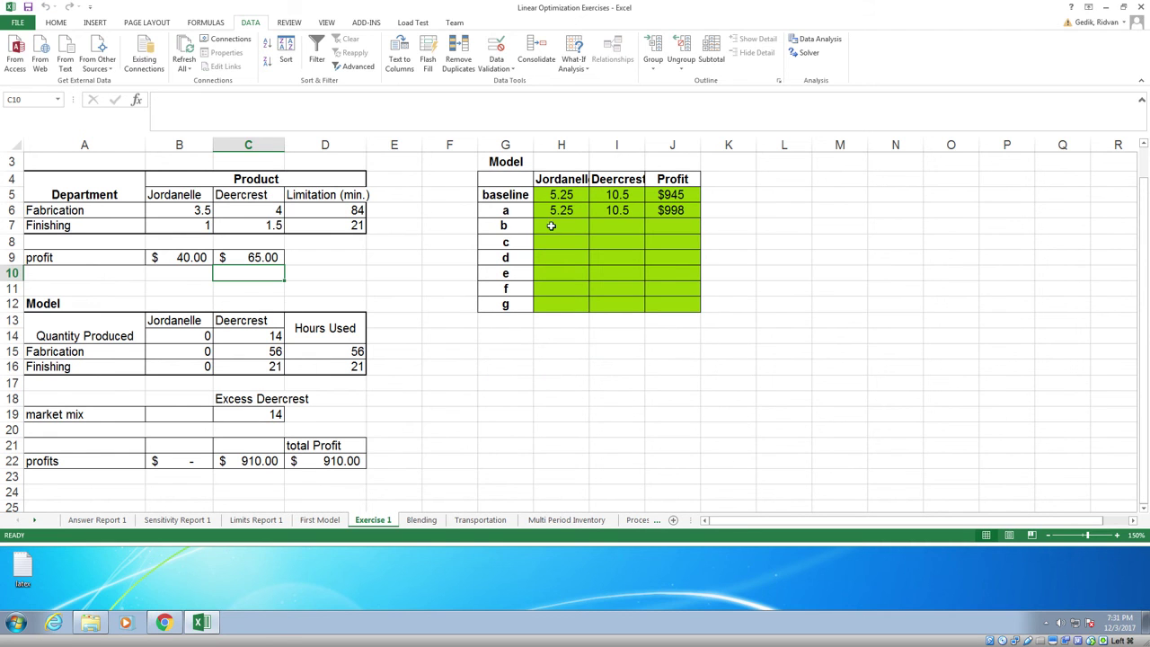
Record scenario b in the results table: Jordanelle 0, Deercrest 14 and profit $910
left_click(554, 225)
type("0")
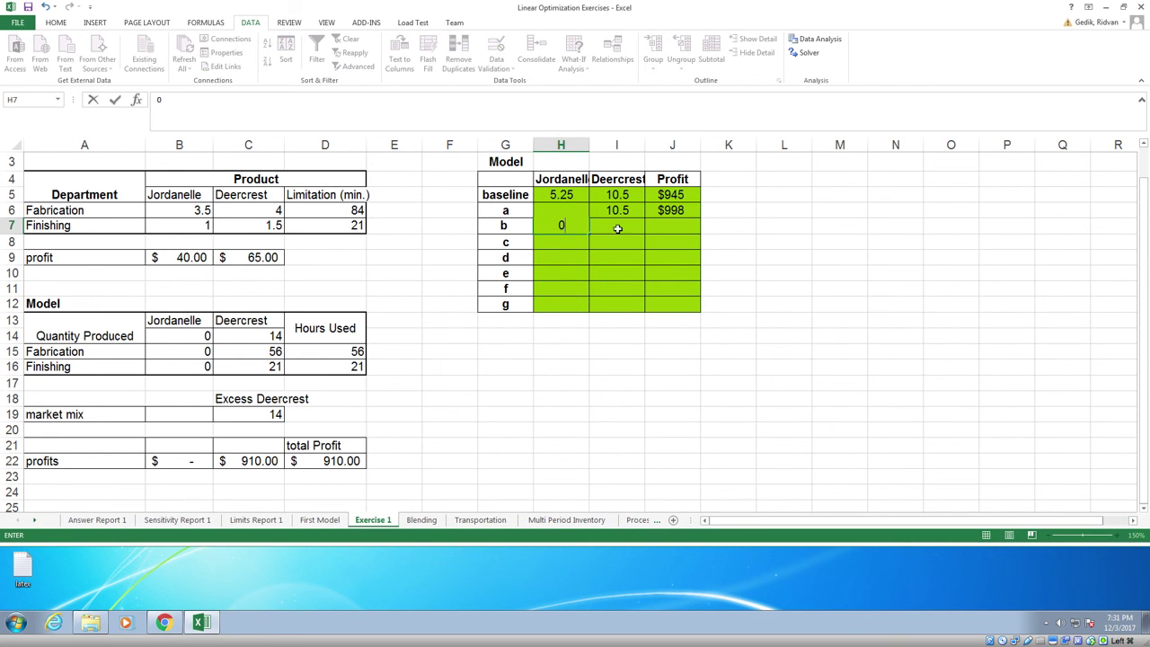
left_click(618, 229)
type("14")
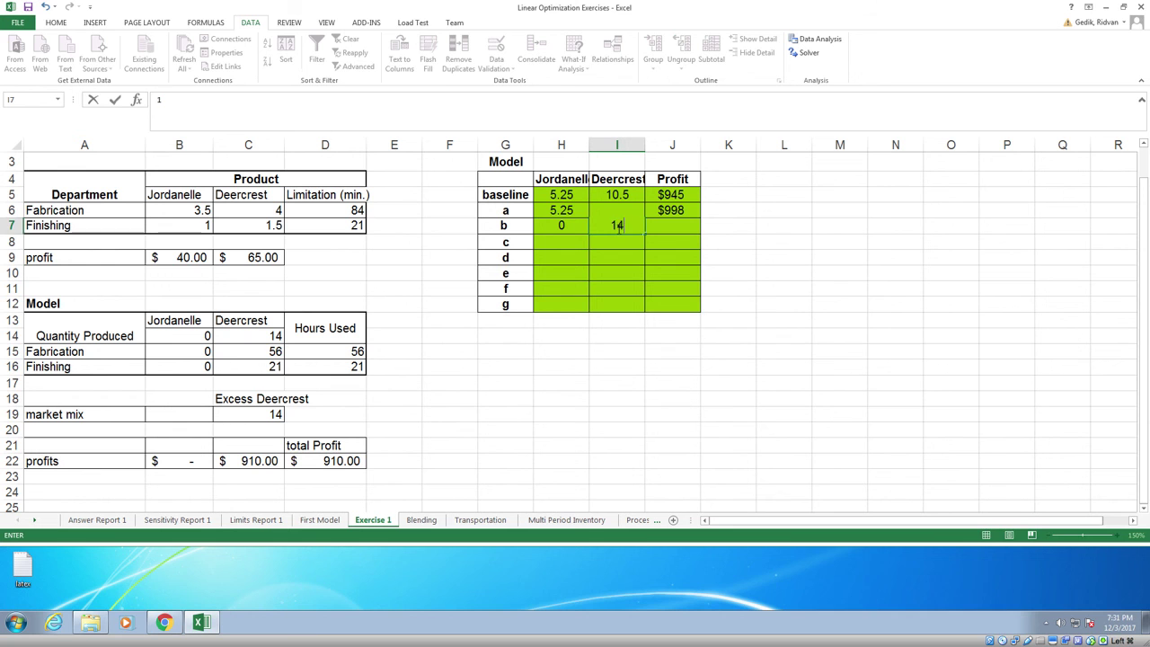
key("Return")
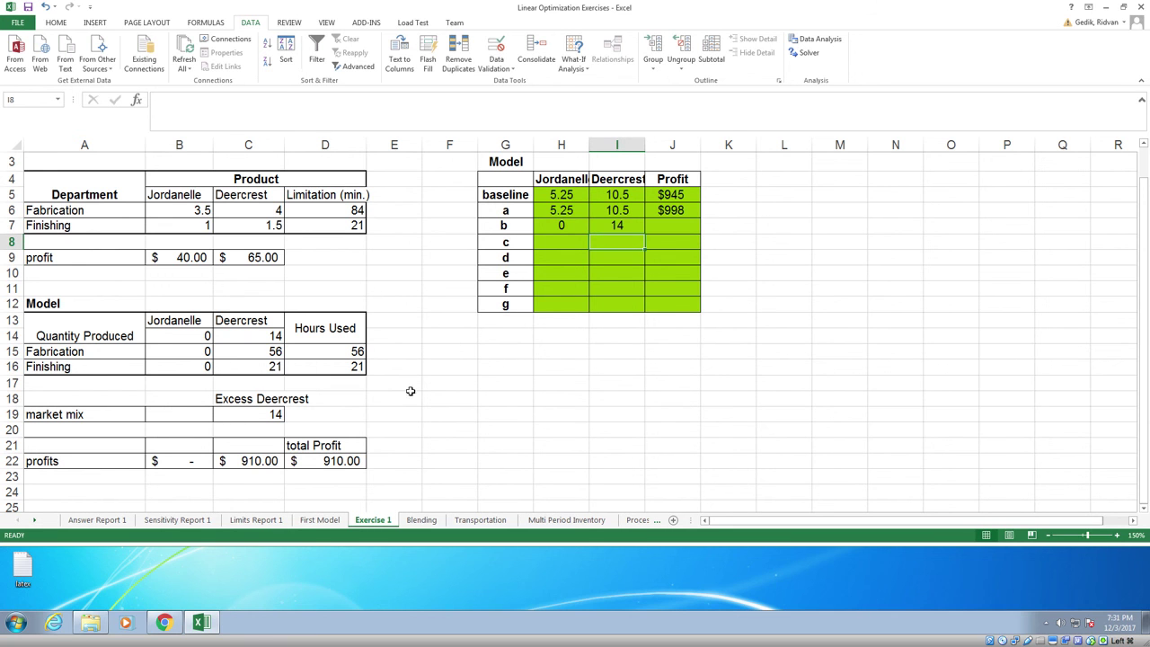
left_click(677, 226)
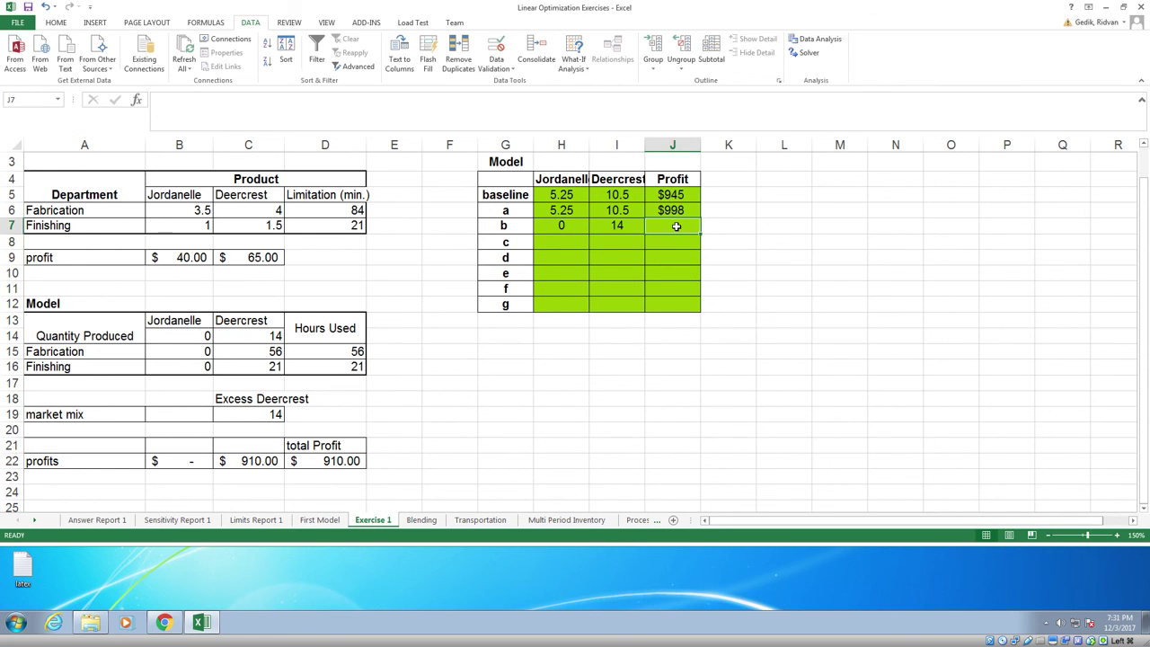
type("$910")
key("Return")
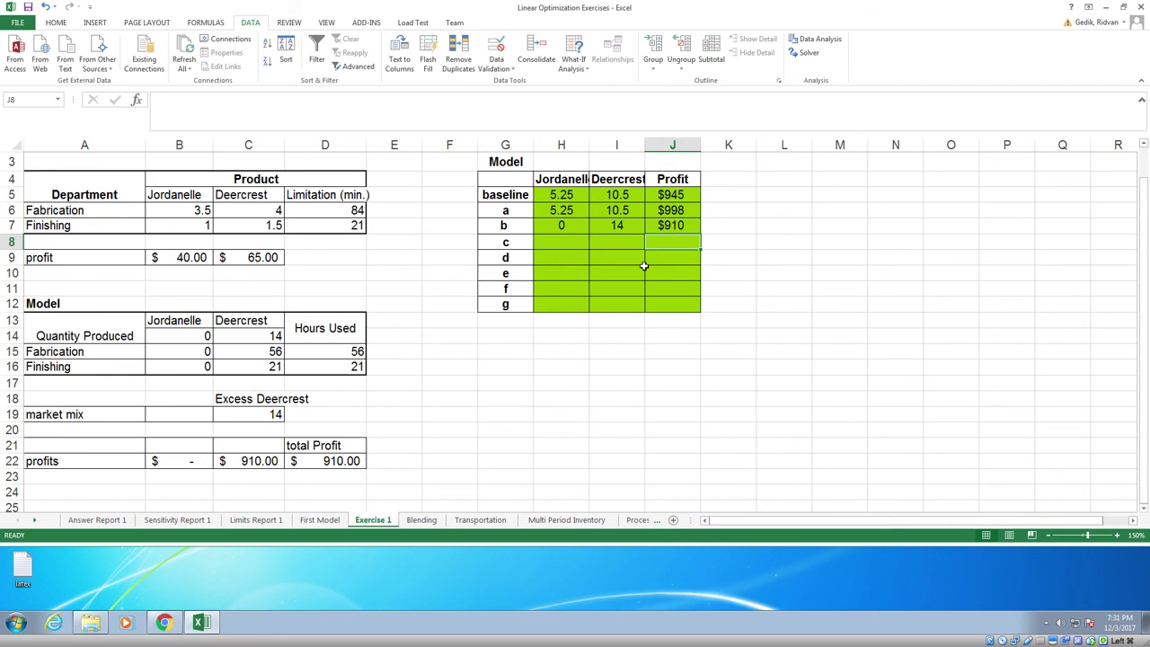
left_click_drag(562, 225, 667, 195)
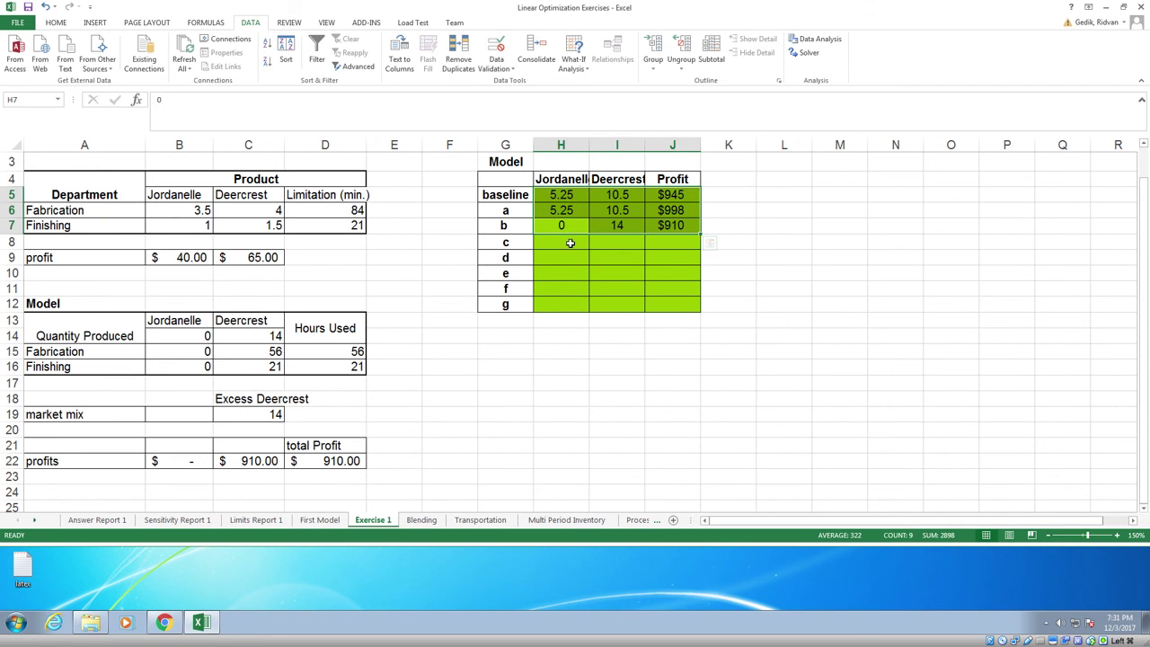
left_click_drag(570, 242, 666, 307)
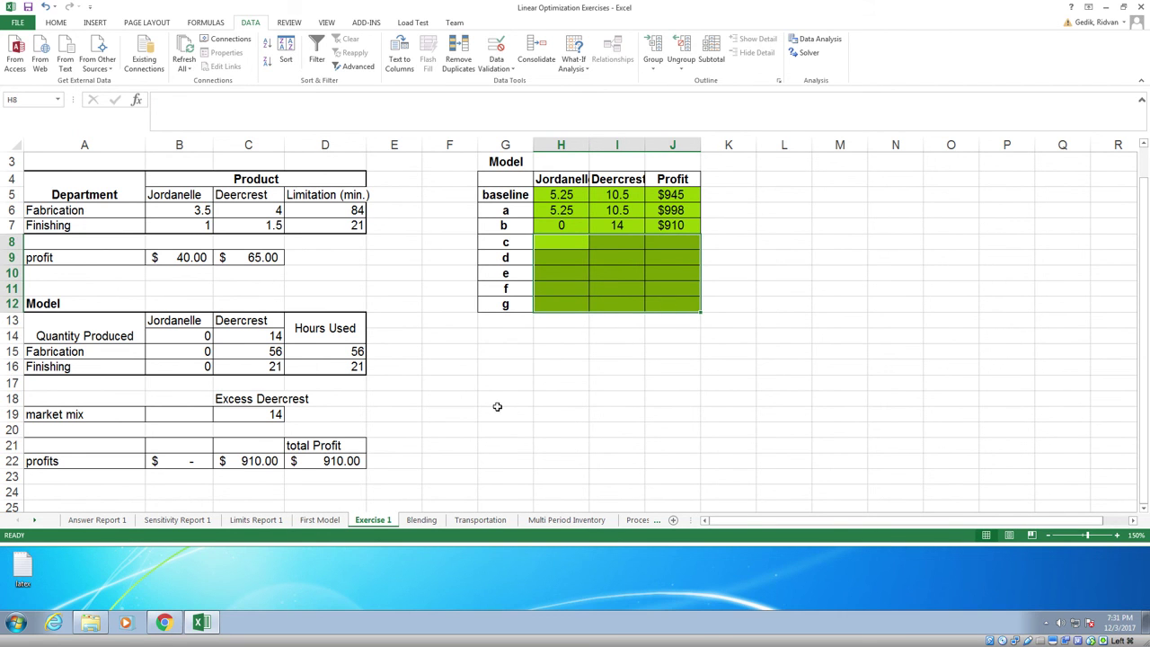